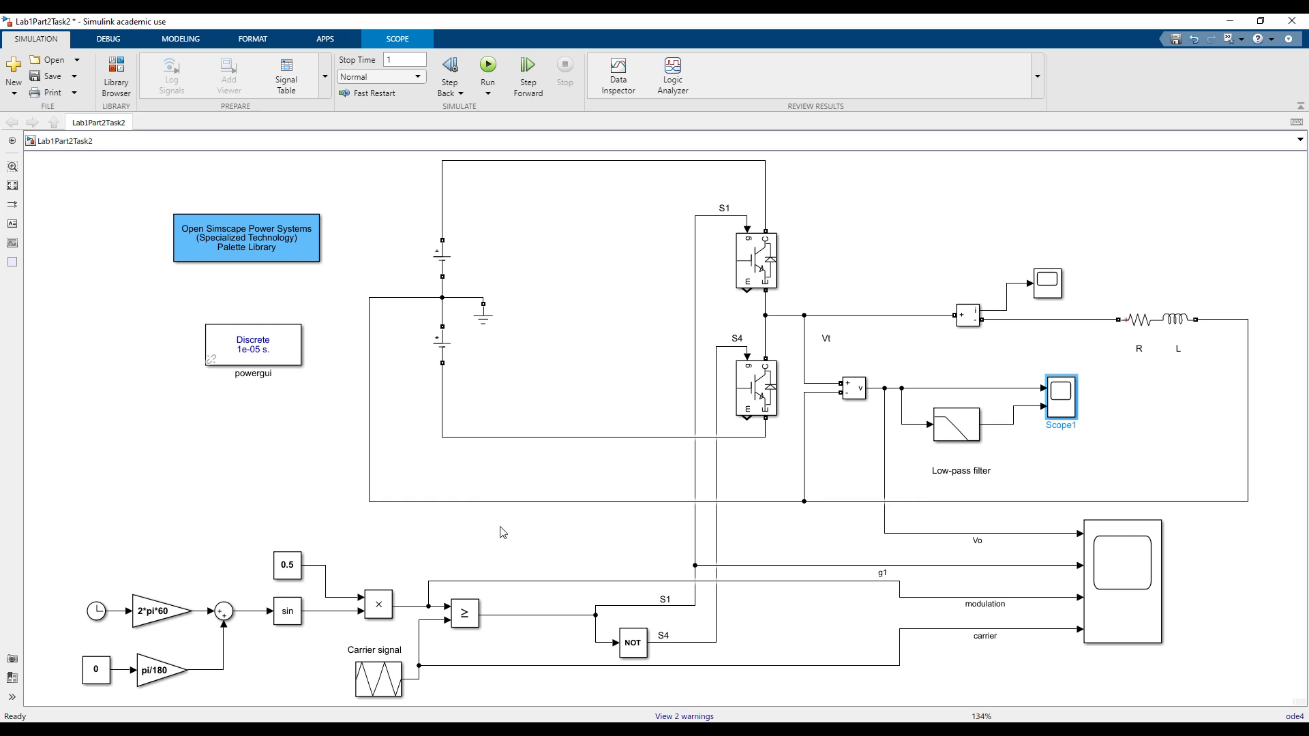
left_click(530, 509)
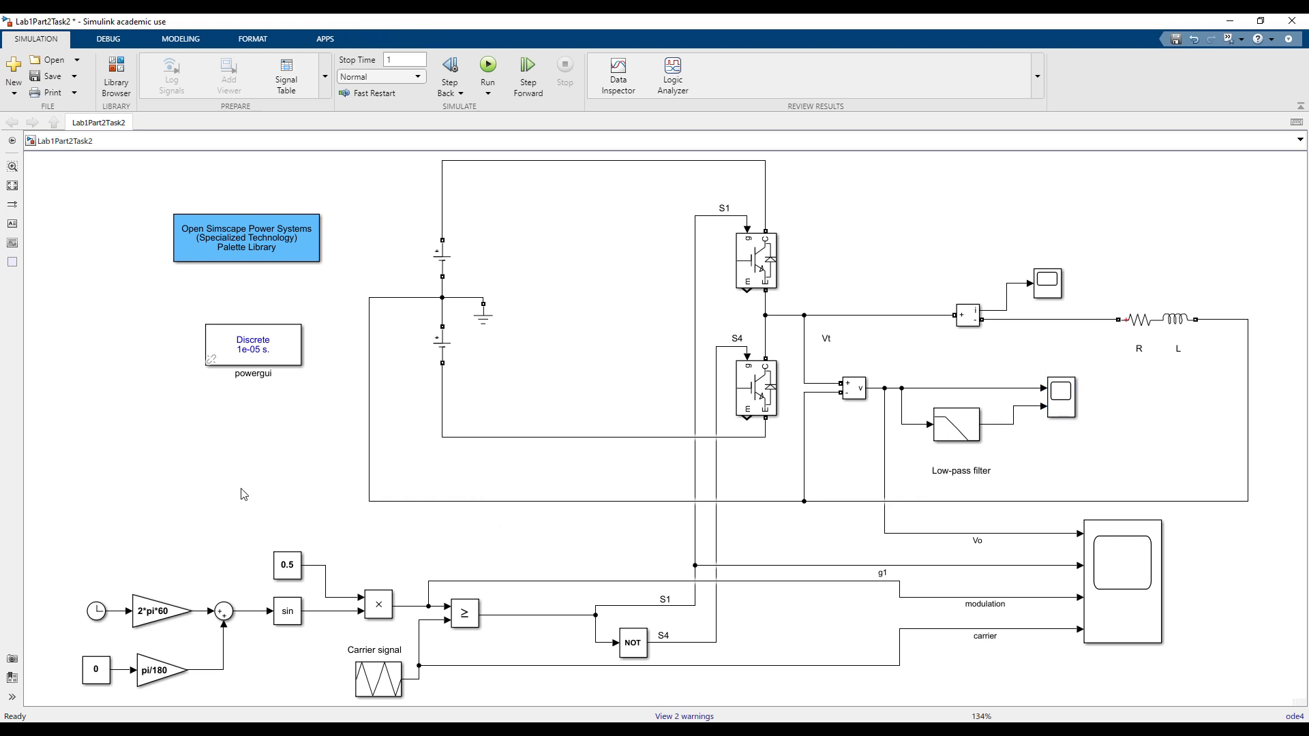
left_click(288, 570)
left_click(388, 687)
double_click(389, 687)
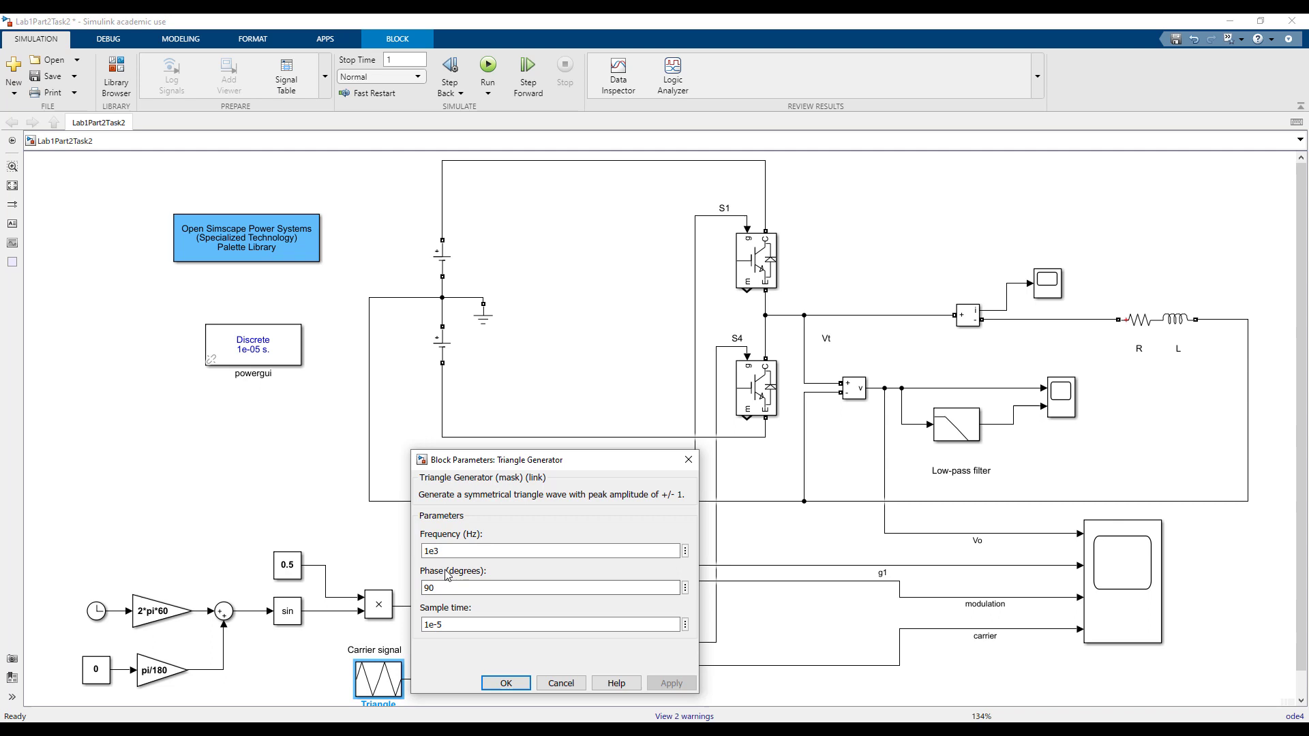
left_click(689, 460)
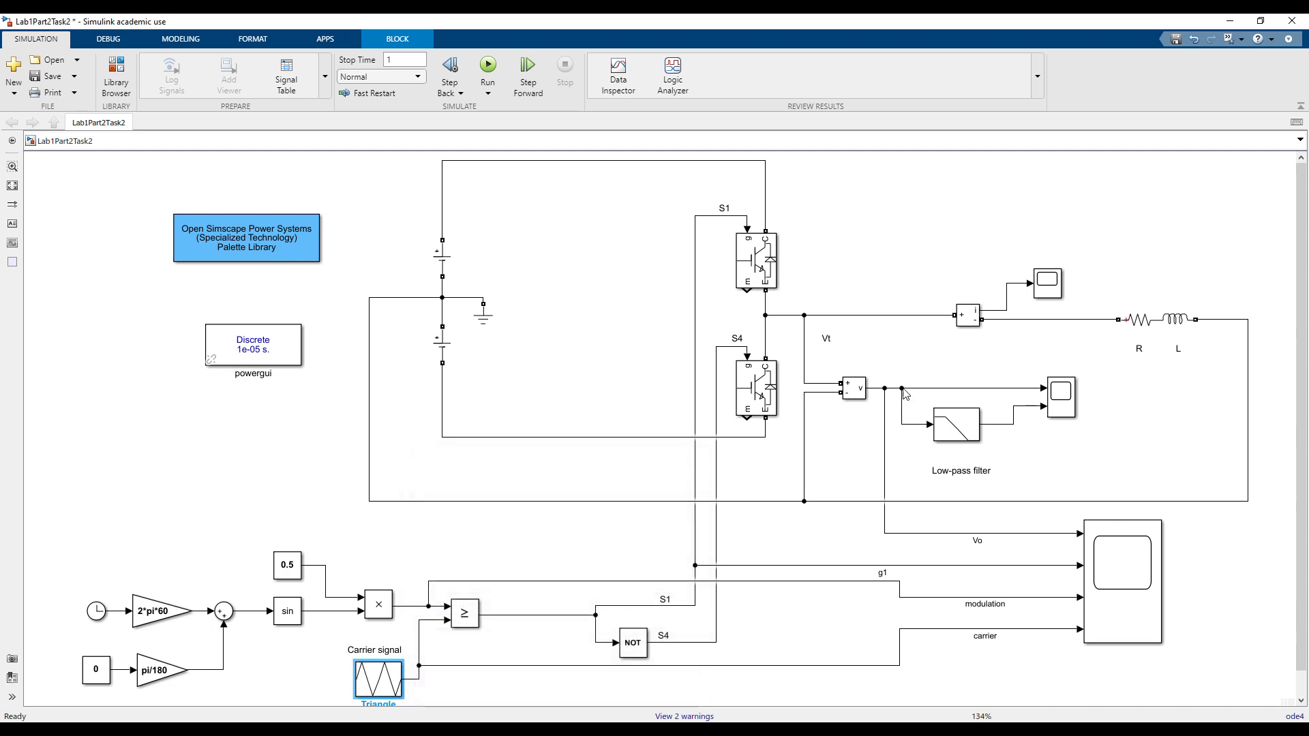
left_click(1023, 358)
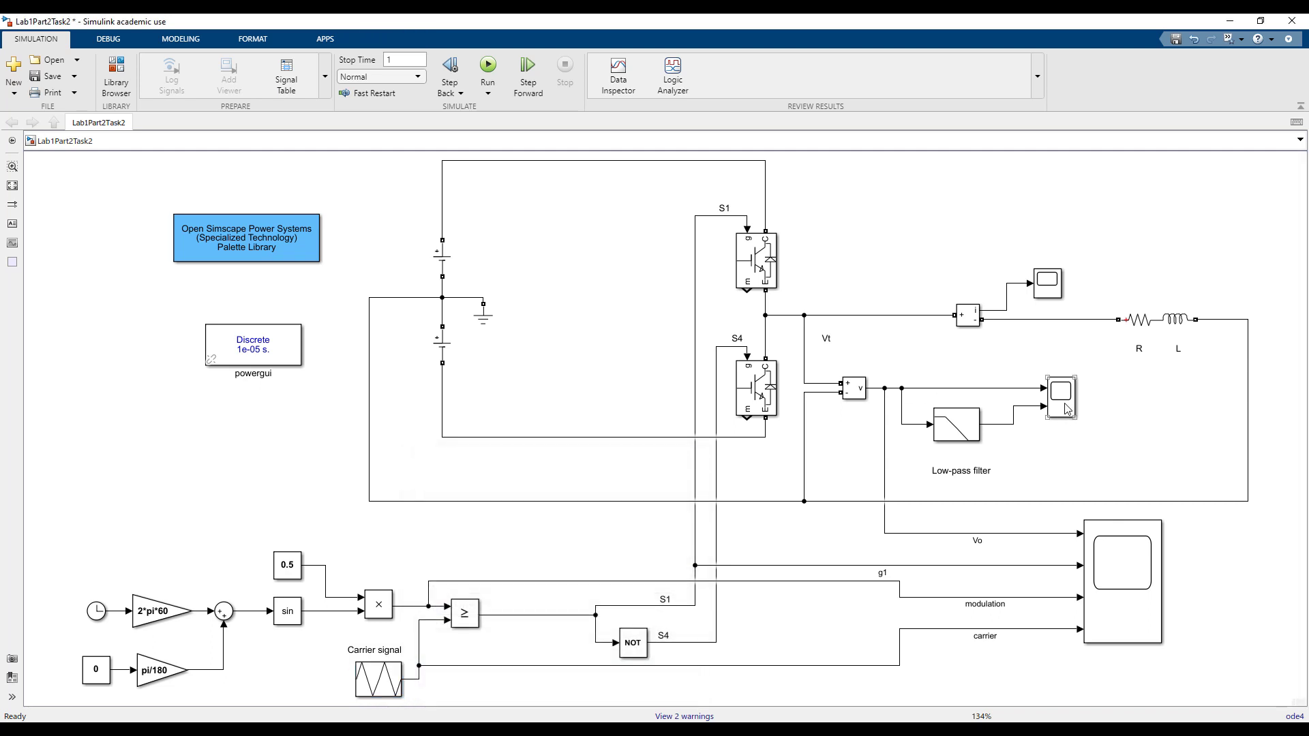
left_click(1005, 484)
left_click(1058, 291)
Confirm Scope3's logging variable is Io, then bring up Scope1's PWM and voltage waveforms.
double_click(1054, 292)
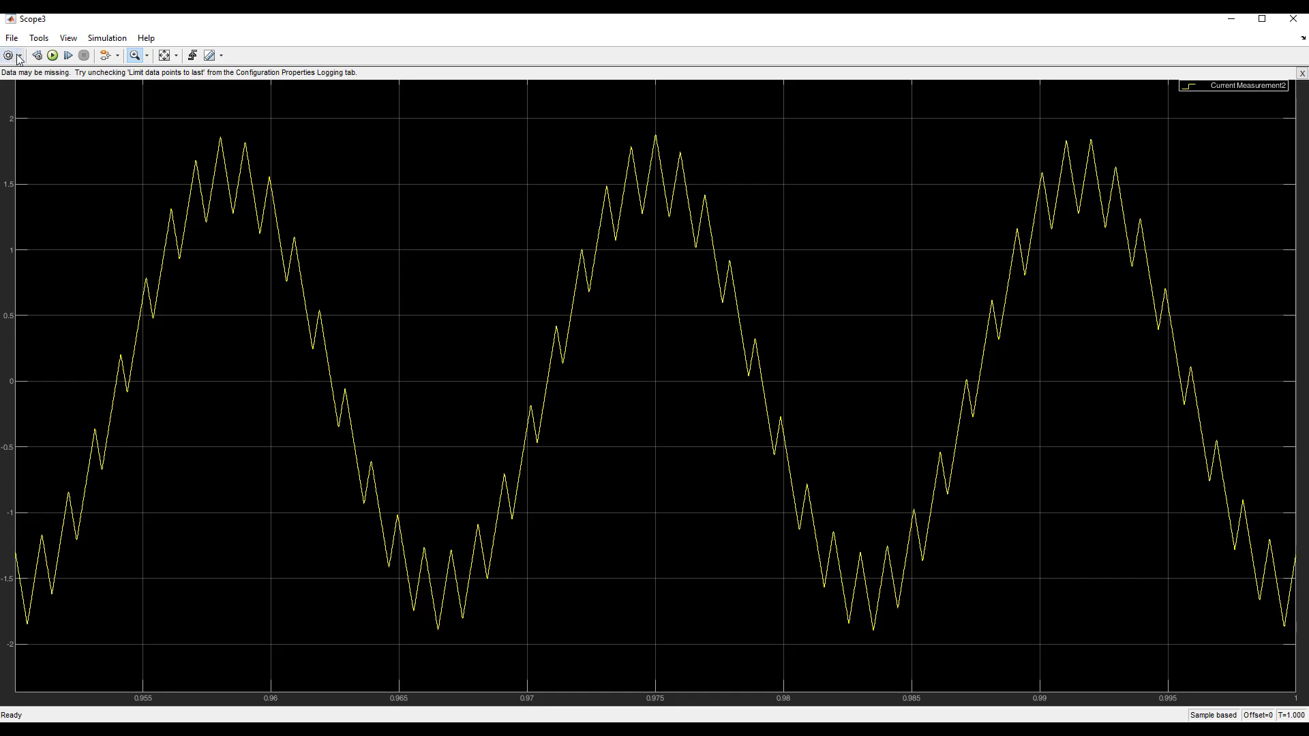
left_click(8, 58)
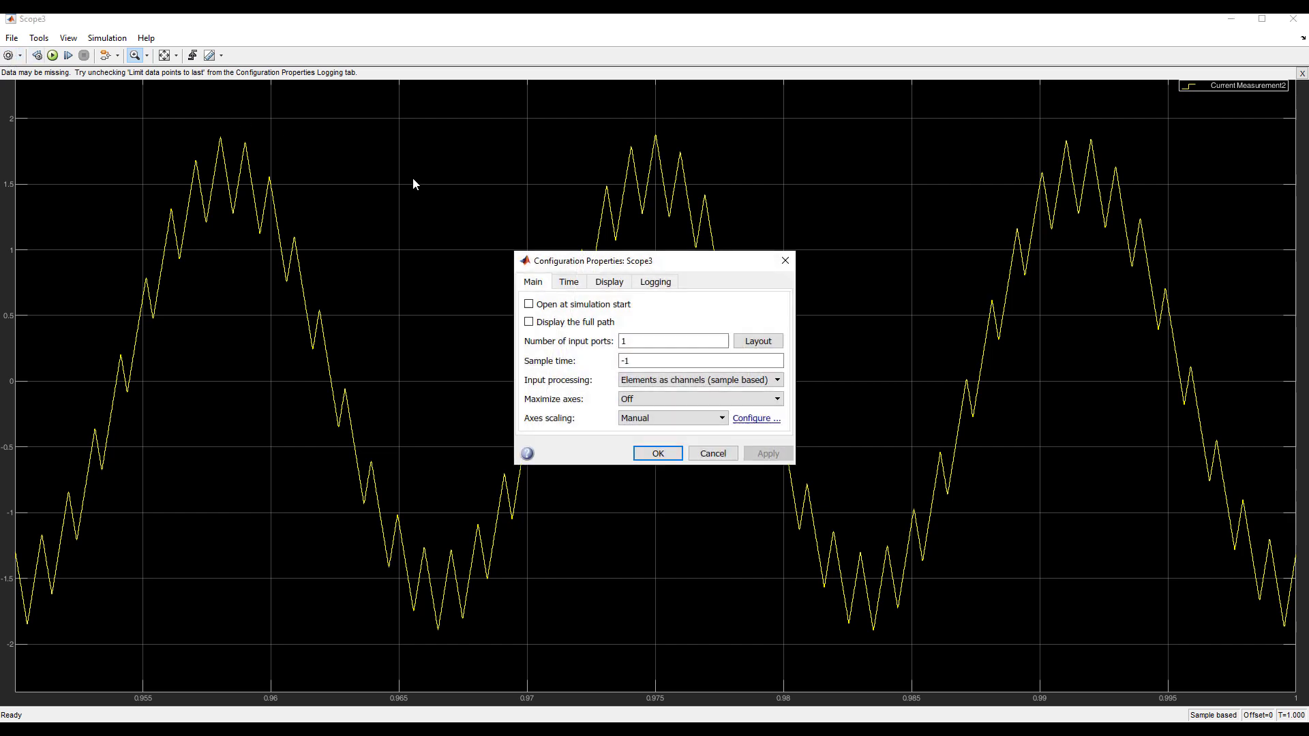
left_click(659, 284)
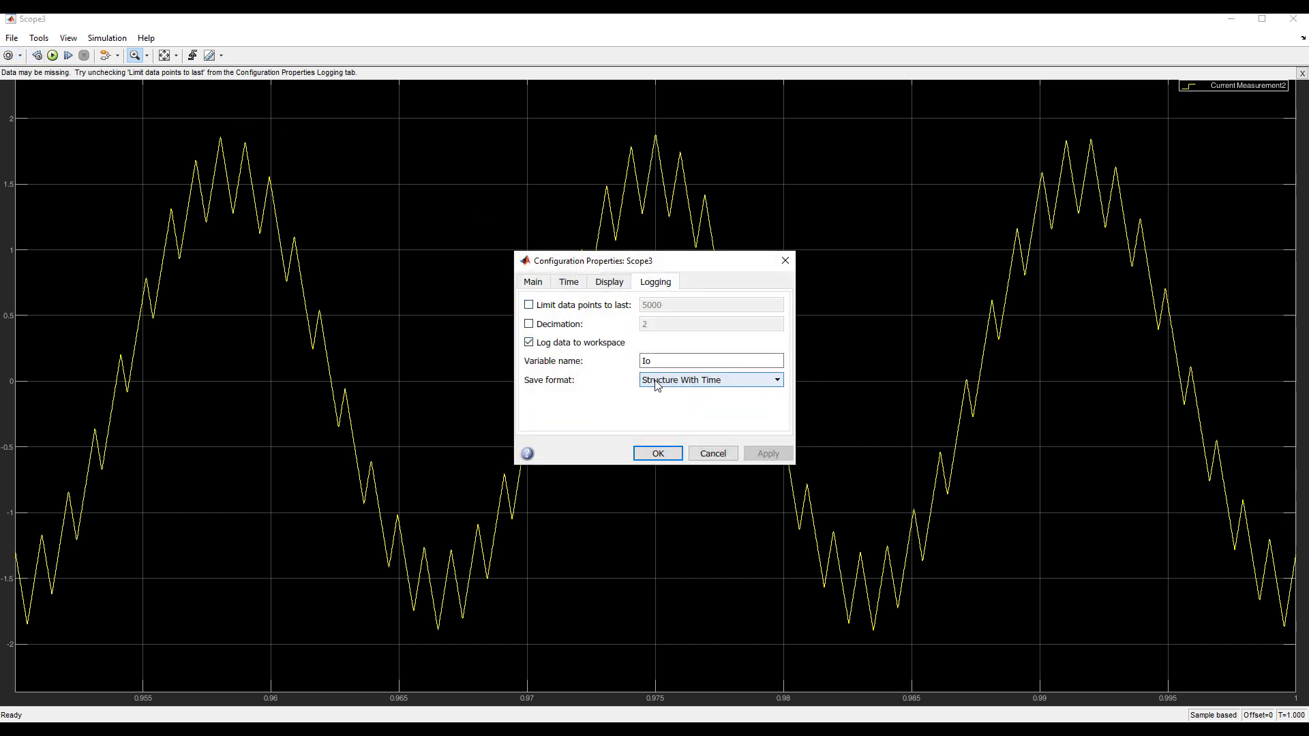
left_click(785, 260)
left_click(1293, 19)
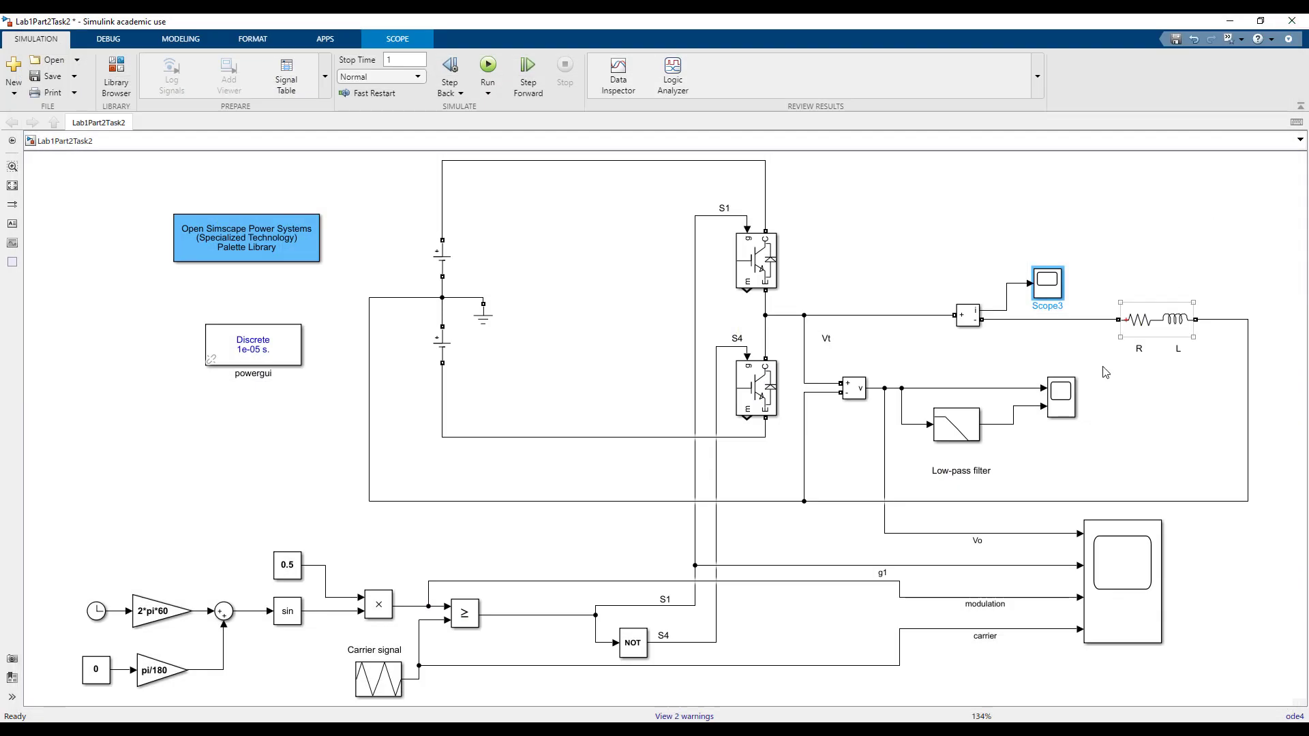
double_click(1064, 401)
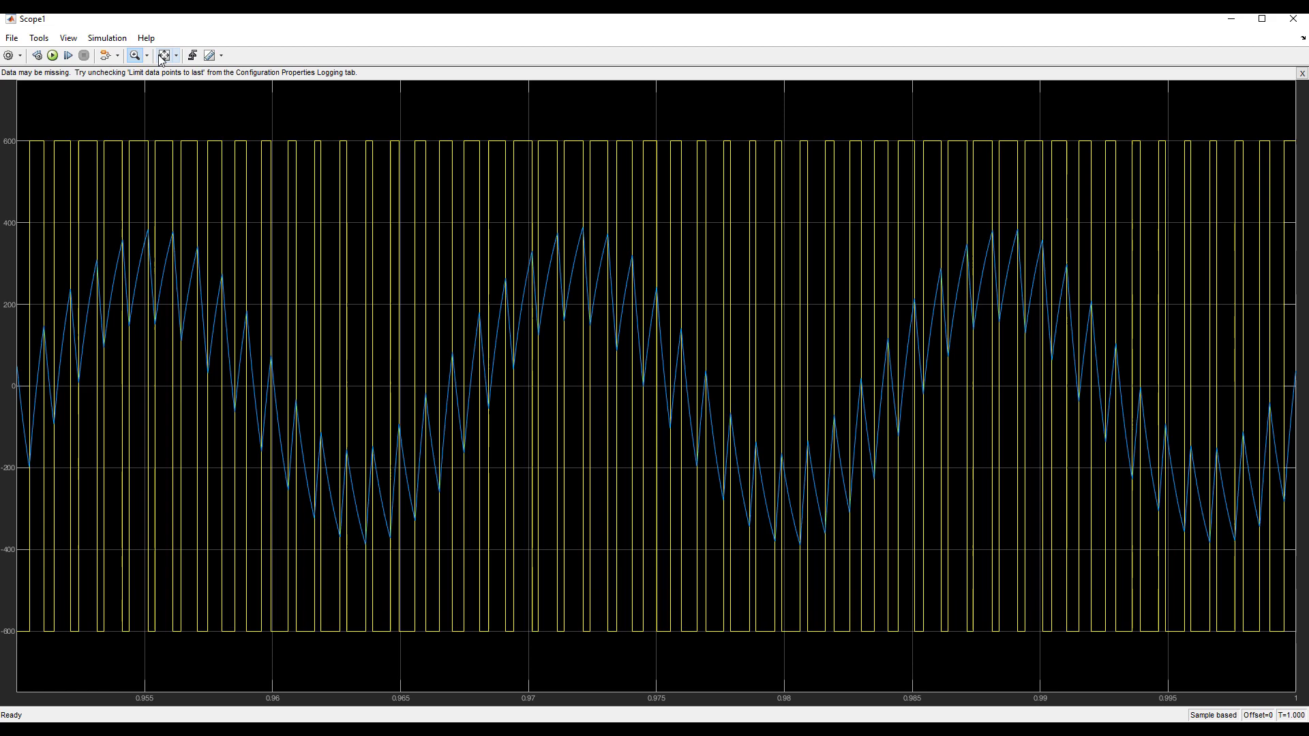
Reopen and close Scope3 and Scope1 several times, ending with Scope1 closed.
left_click(1291, 20)
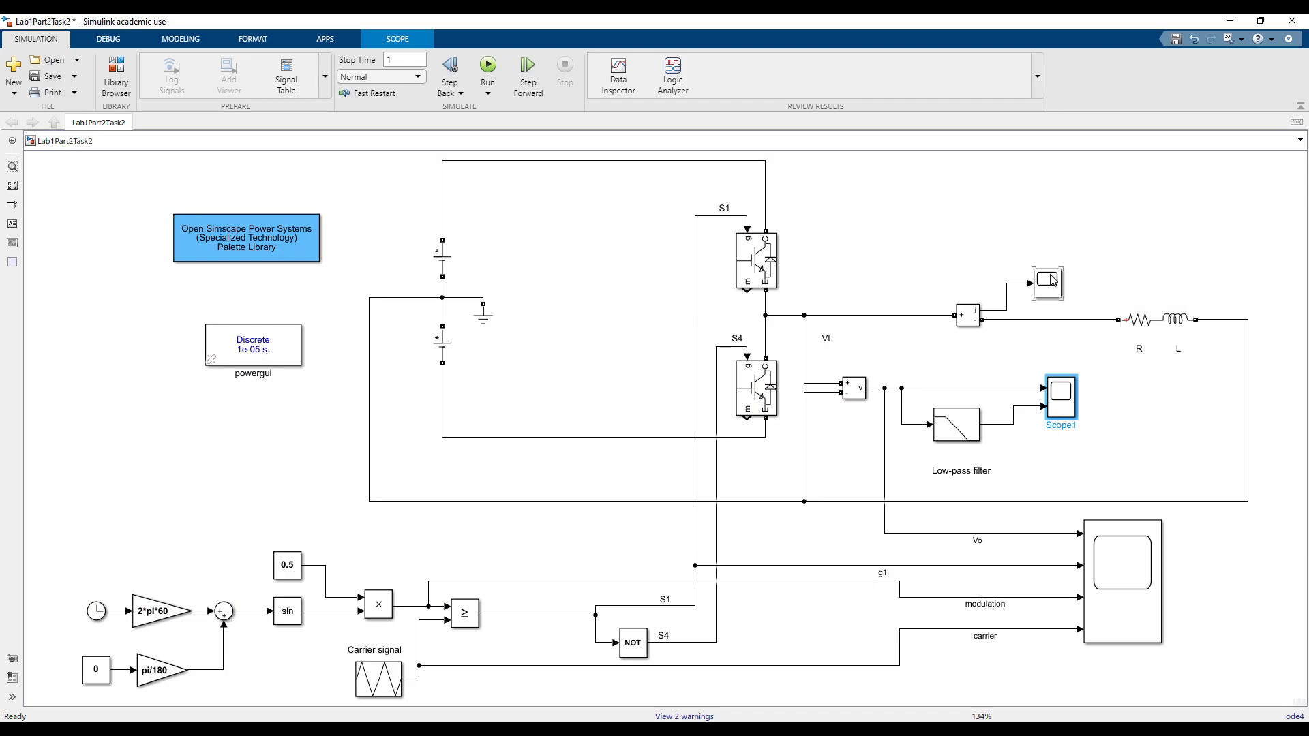
double_click(1048, 282)
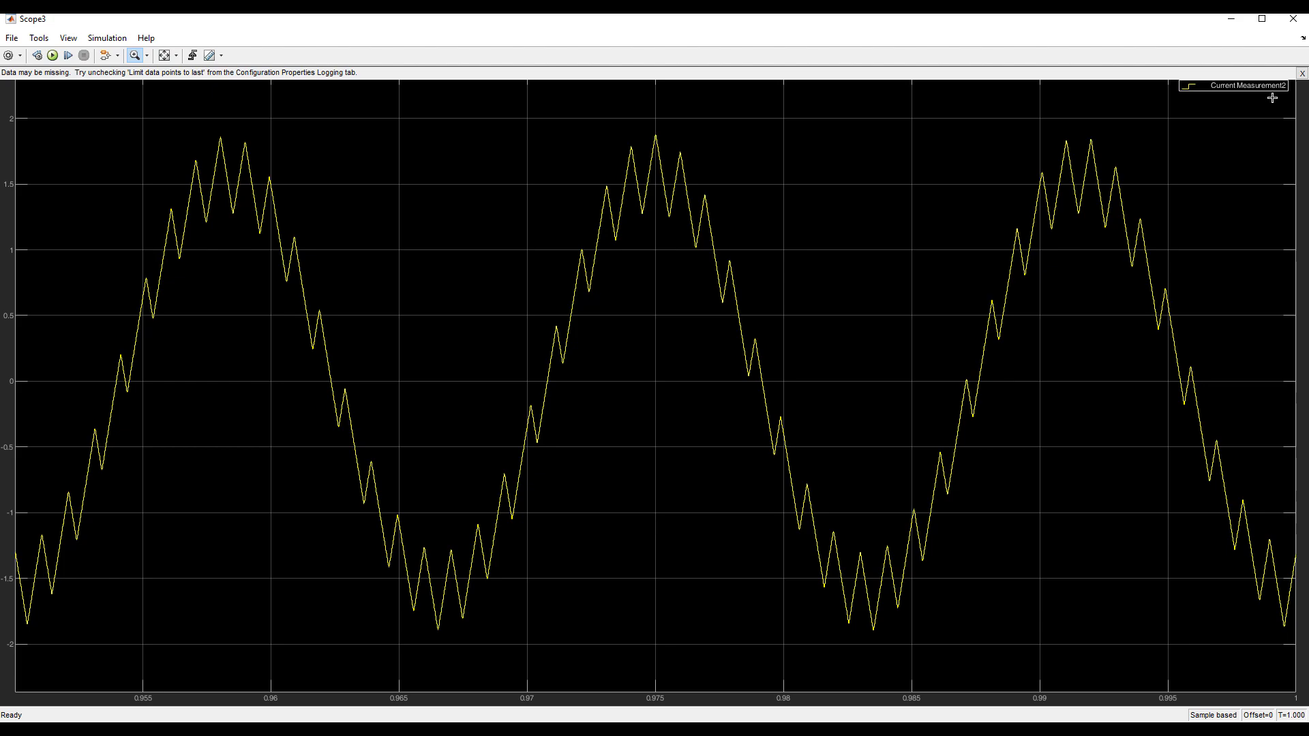
left_click(1293, 18)
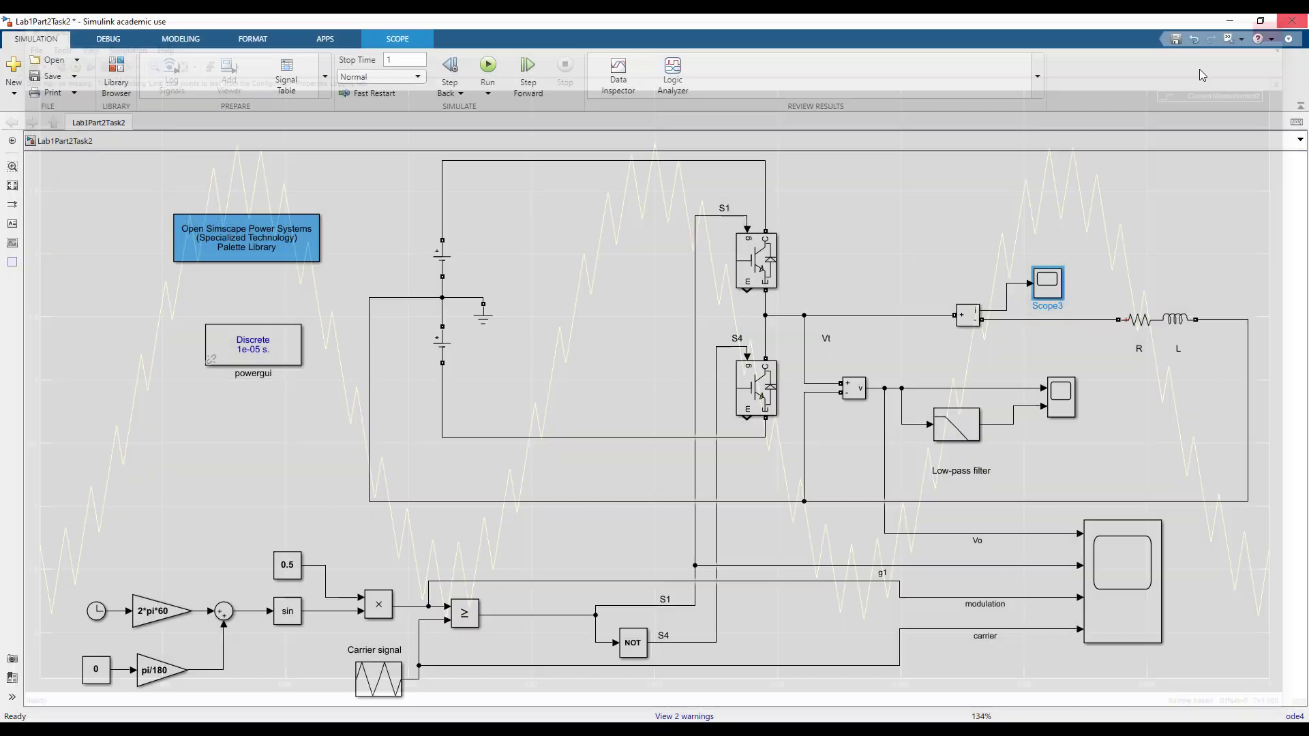
double_click(1061, 390)
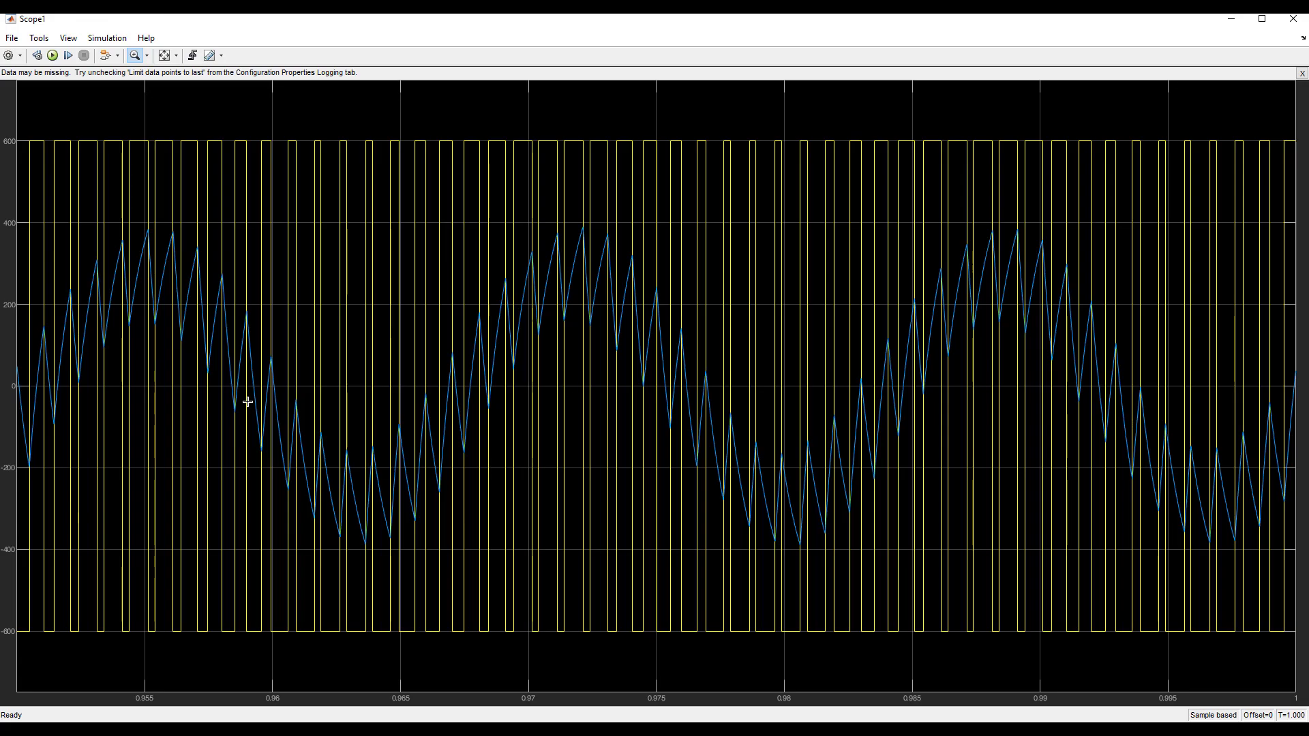
left_click(1293, 18)
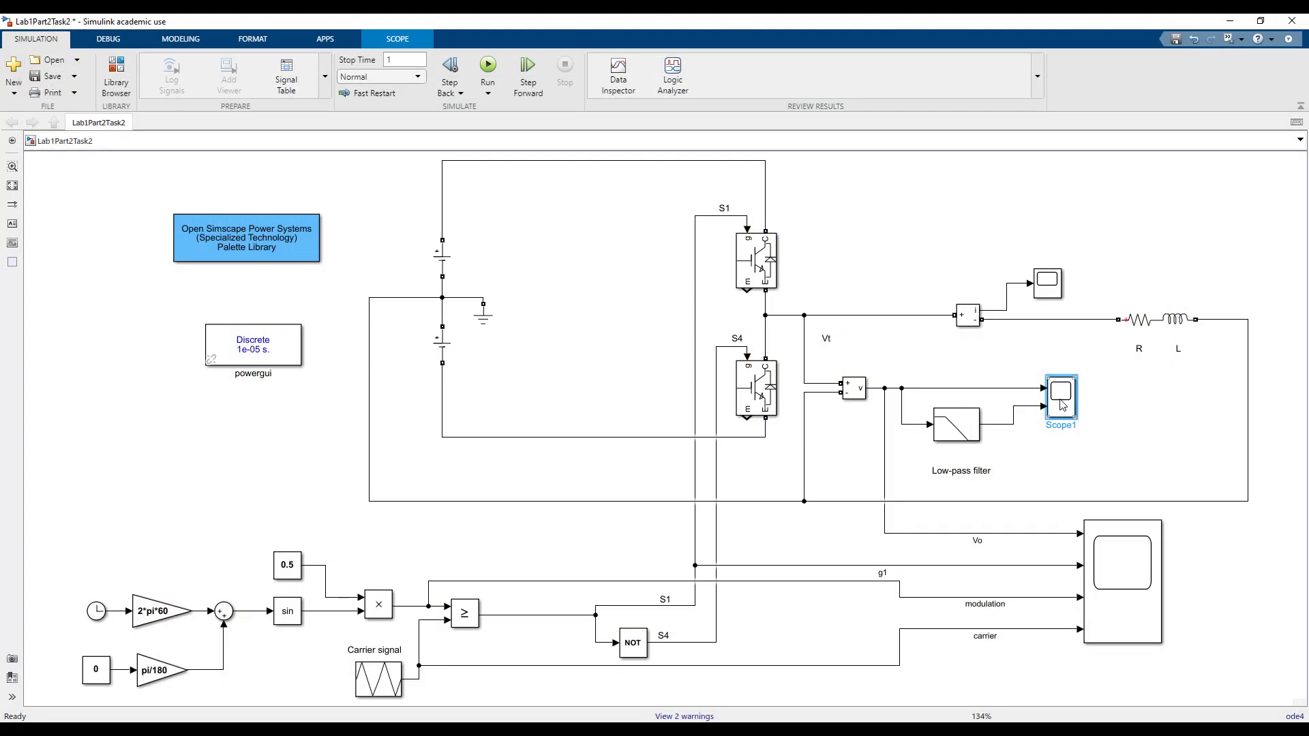
double_click(1061, 405)
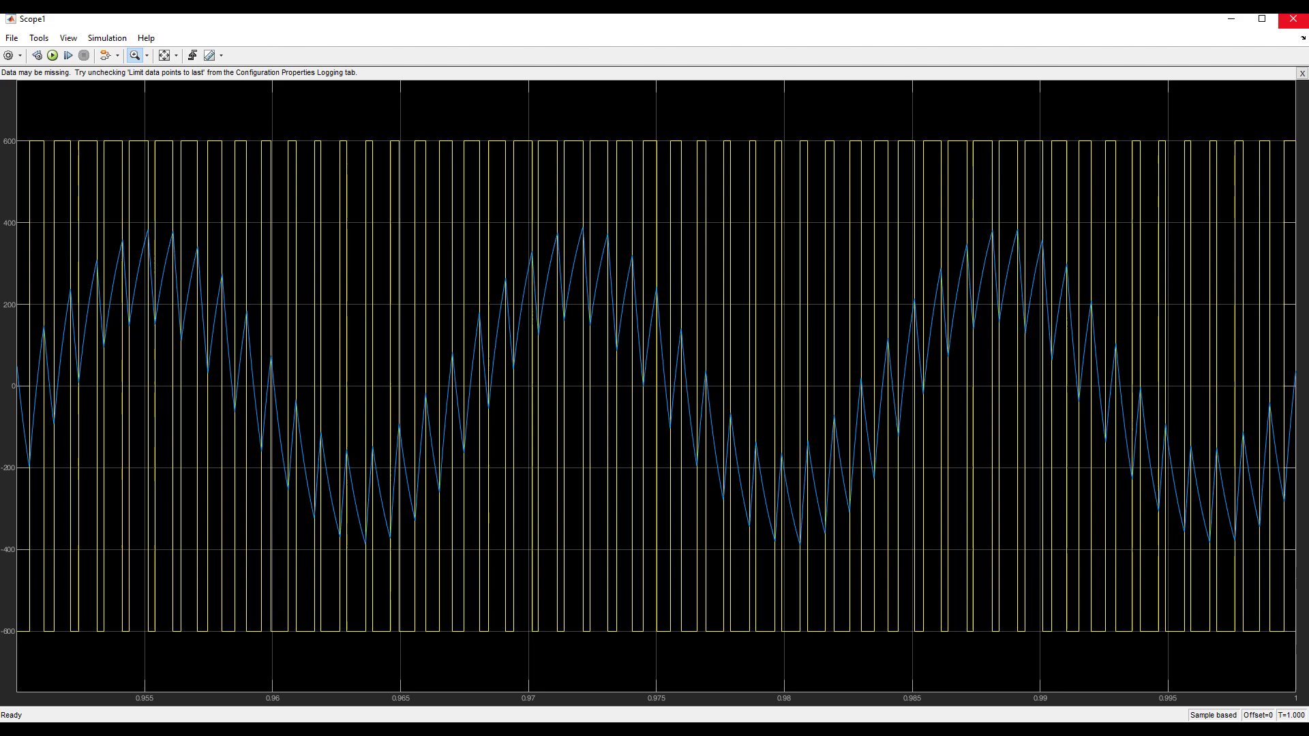
left_click(1293, 18)
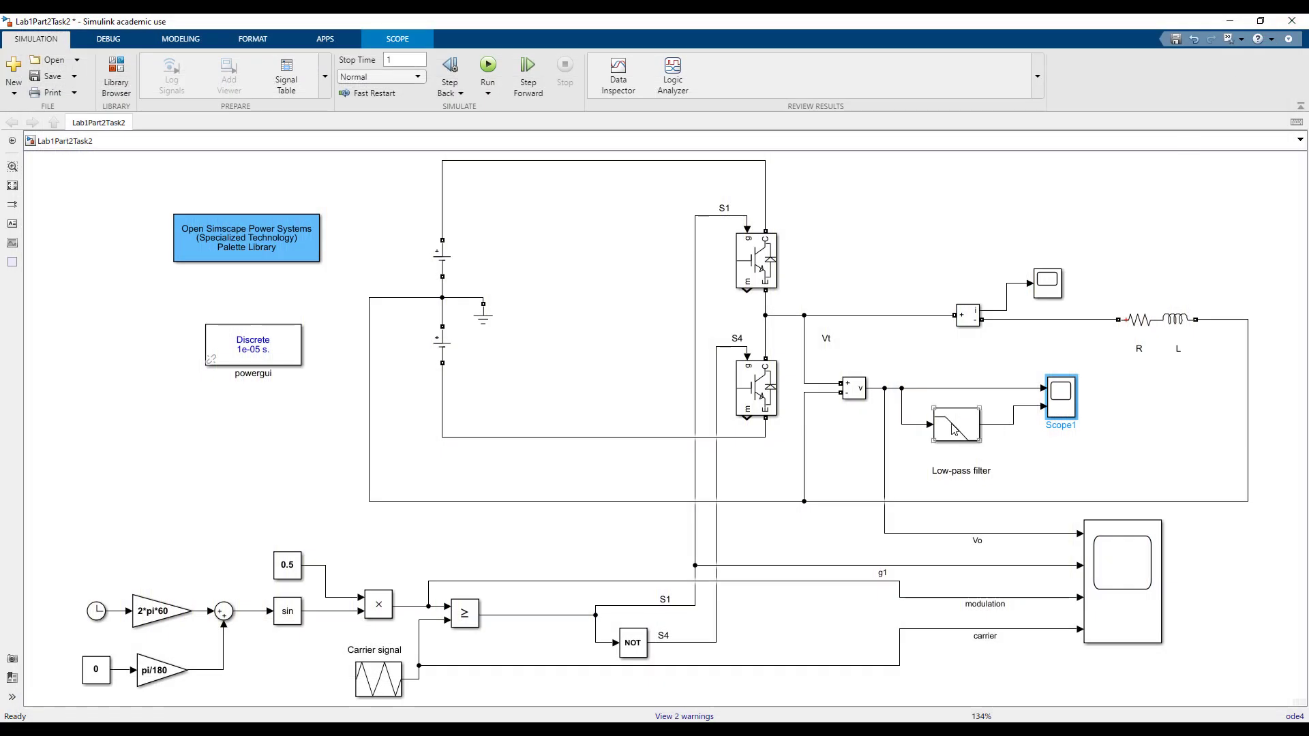
double_click(1064, 402)
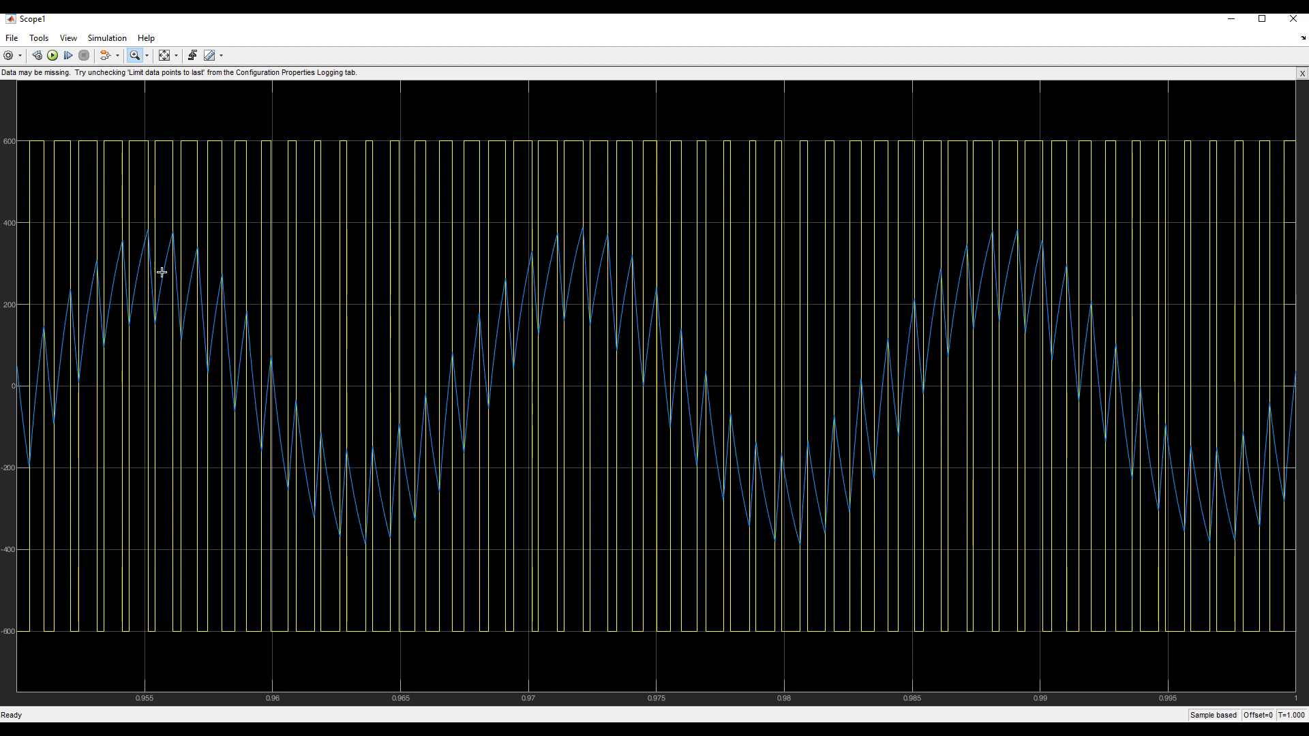
left_click(1293, 19)
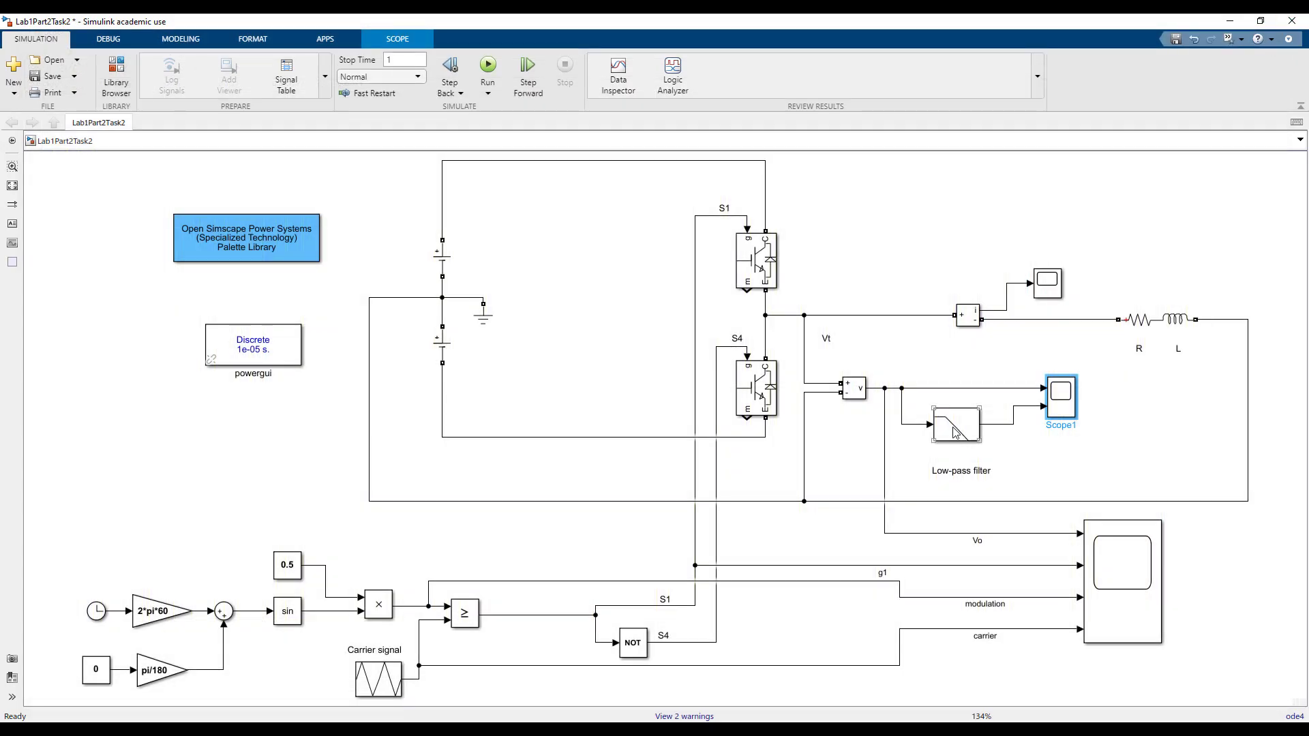
Inspect the First-Order Filter's time constant and close it without changes.
double_click(957, 432)
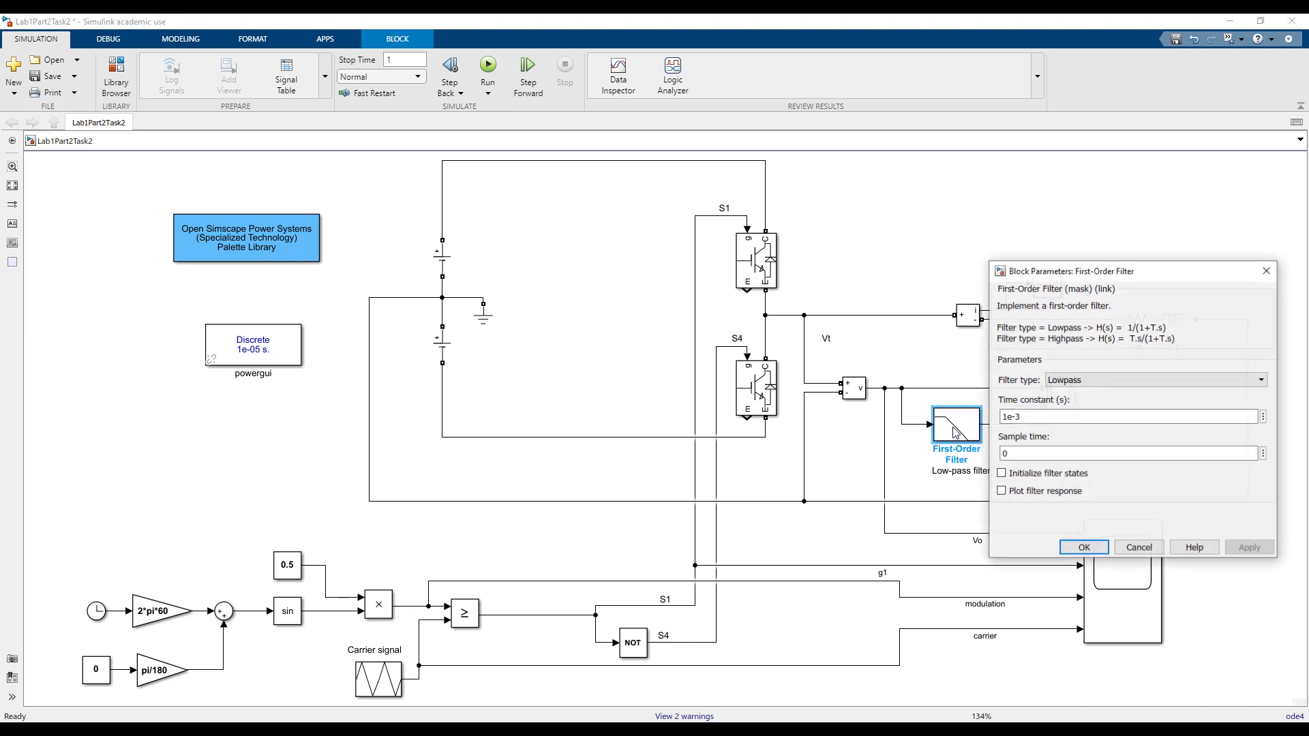
left_click(1028, 415)
double_click(1028, 415)
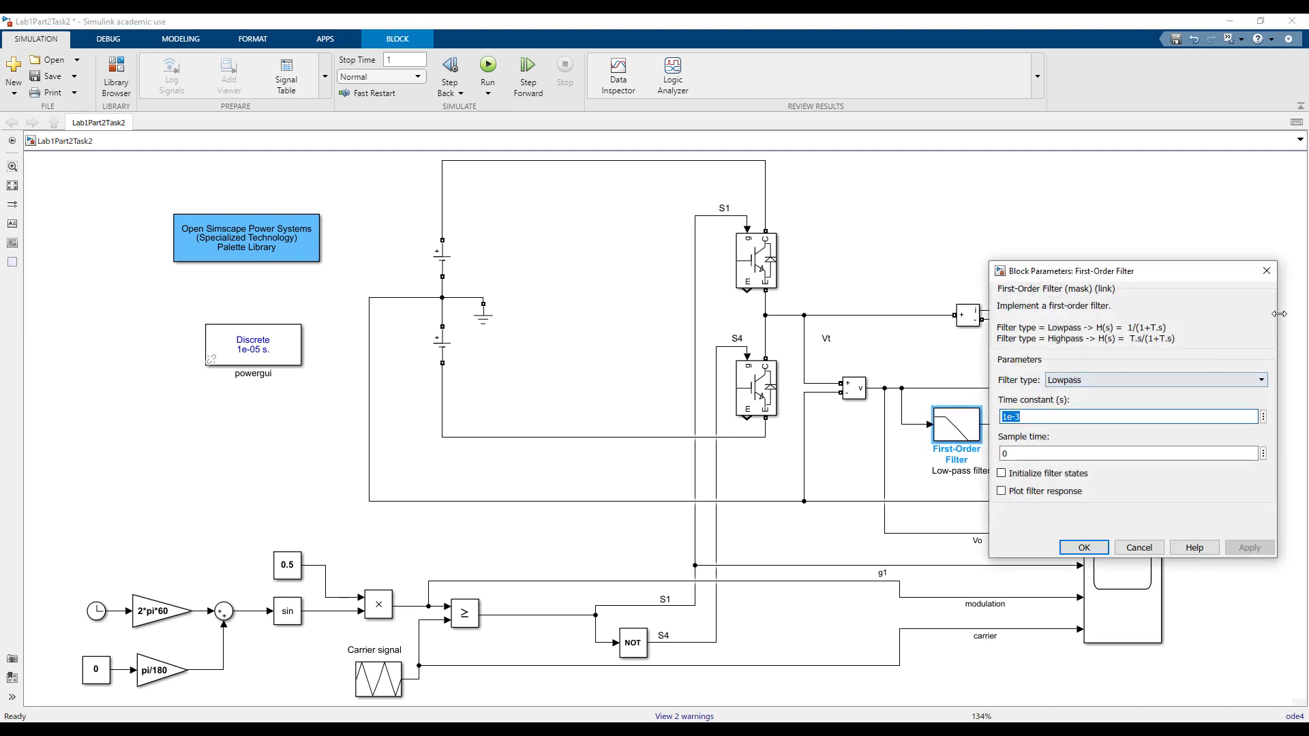
left_click(1266, 271)
left_click(903, 272)
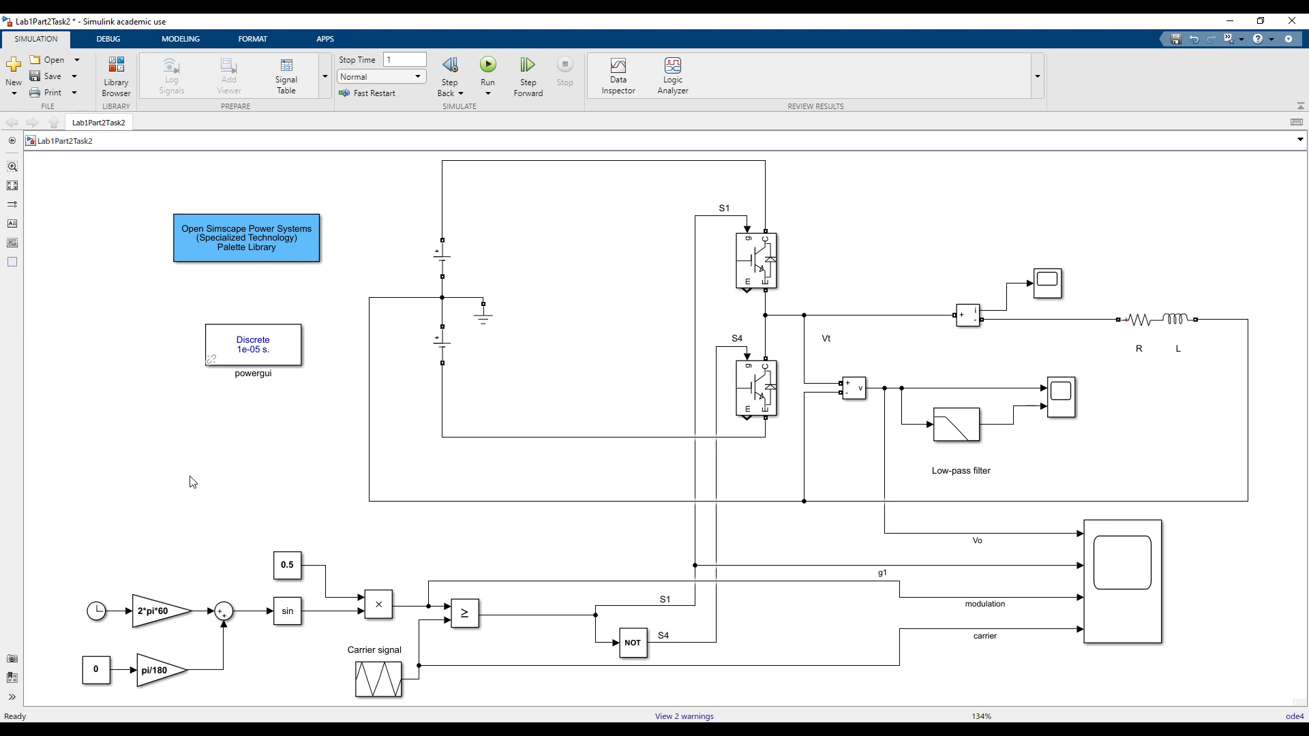
Confirm the upper DC source's 600 V amplitude and run the simulation.
double_click(442, 257)
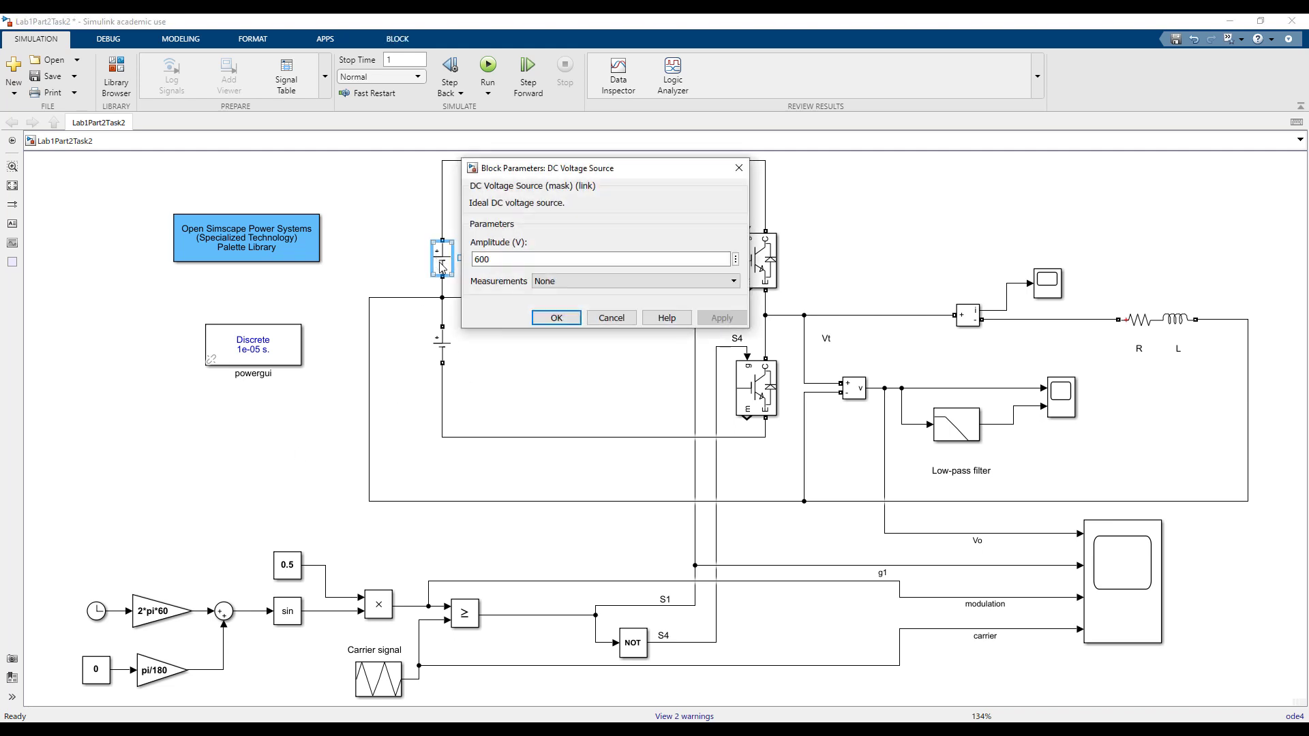
left_click(738, 168)
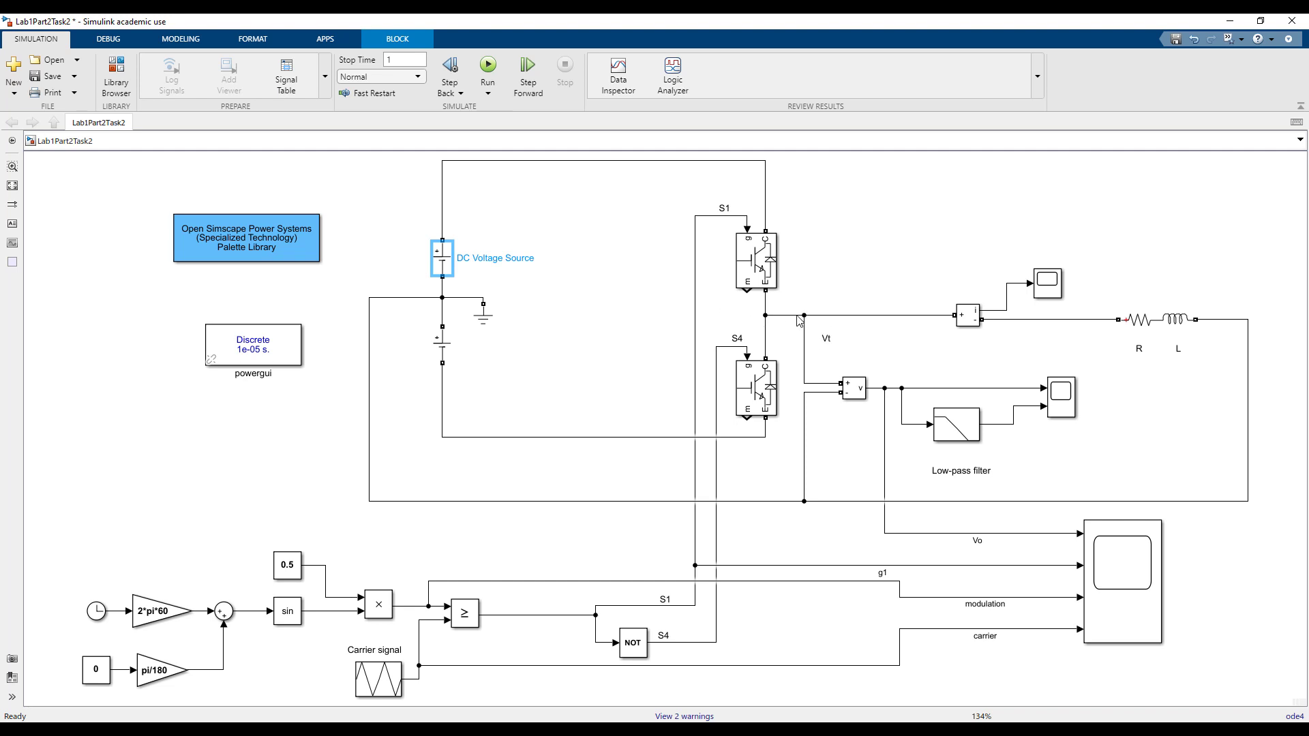
left_click(491, 72)
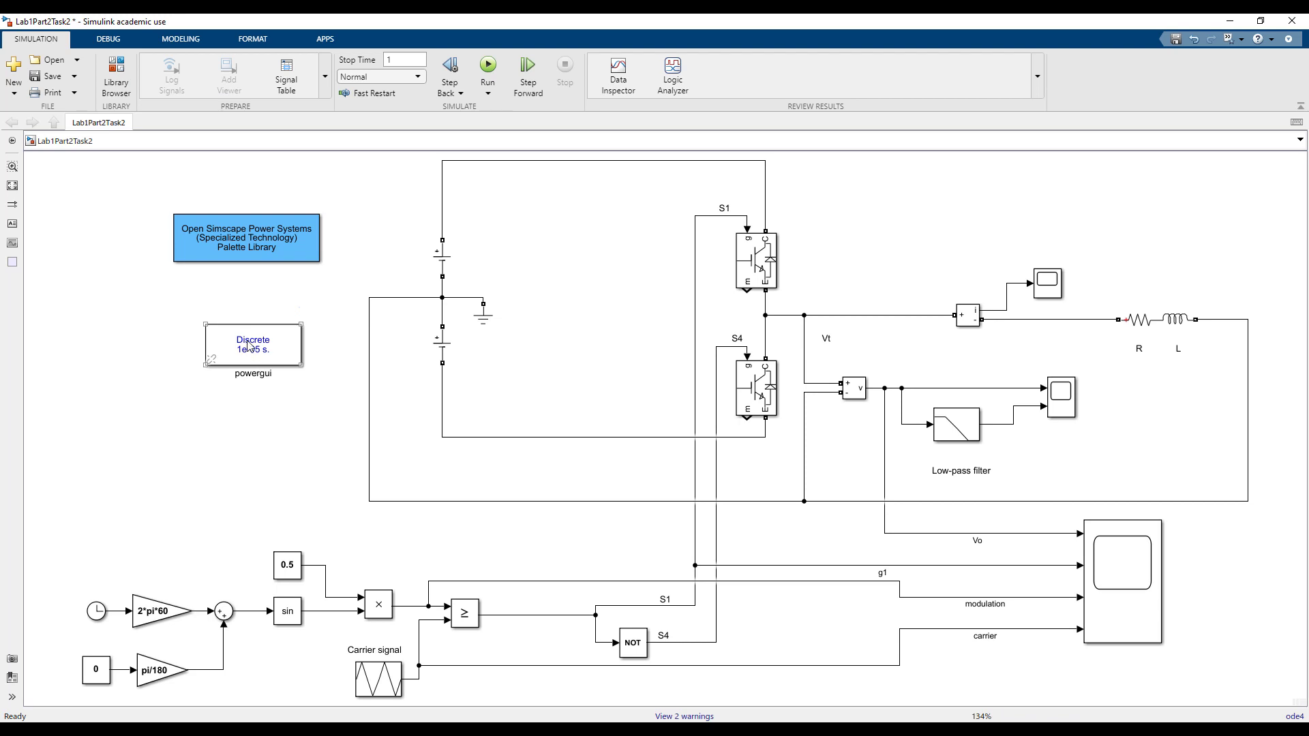
Launch the FFT Analysis Tool from powergui's Tools and nudge its window right.
double_click(252, 345)
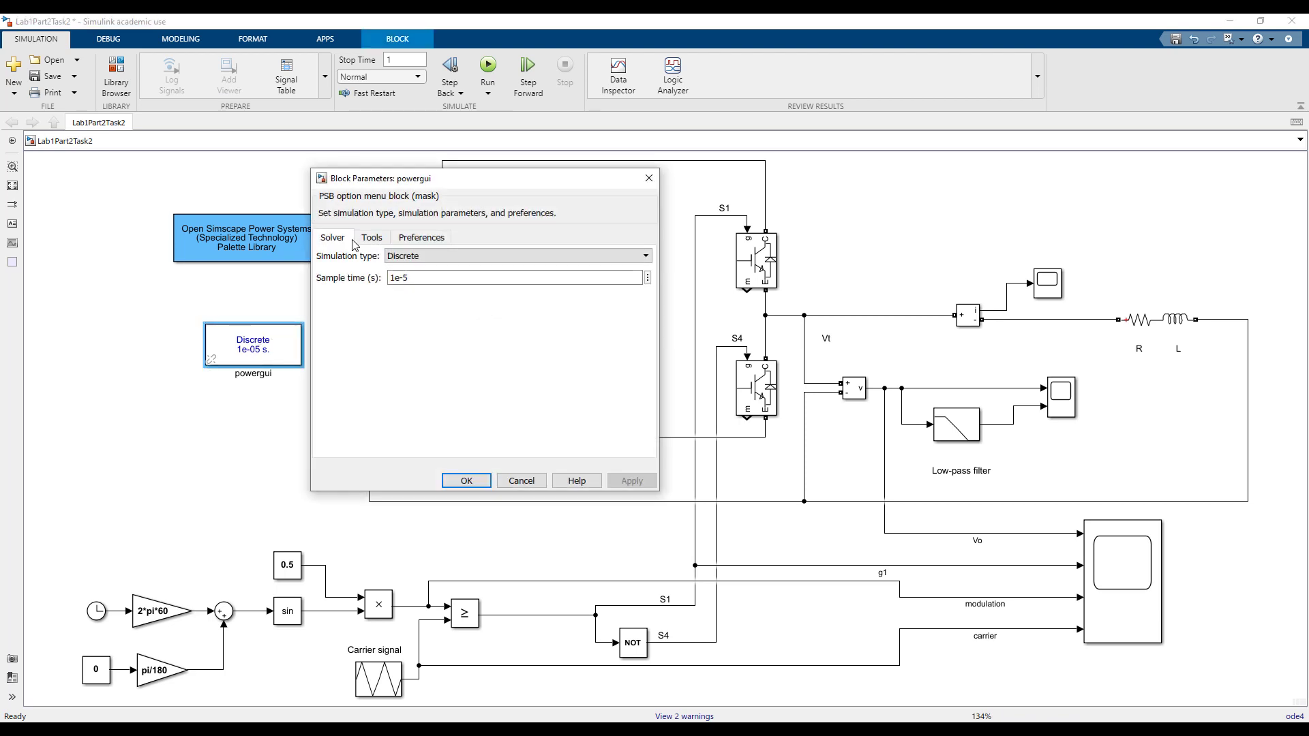
left_click(368, 238)
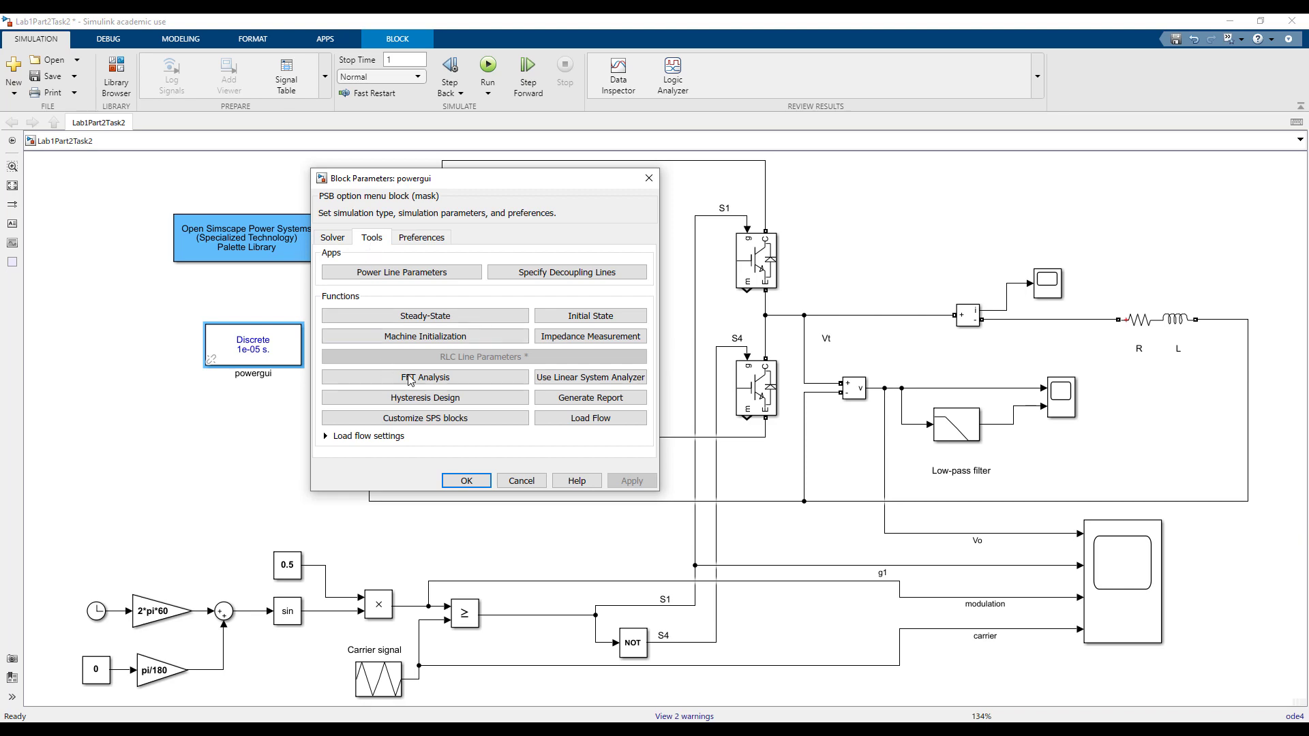
left_click(442, 381)
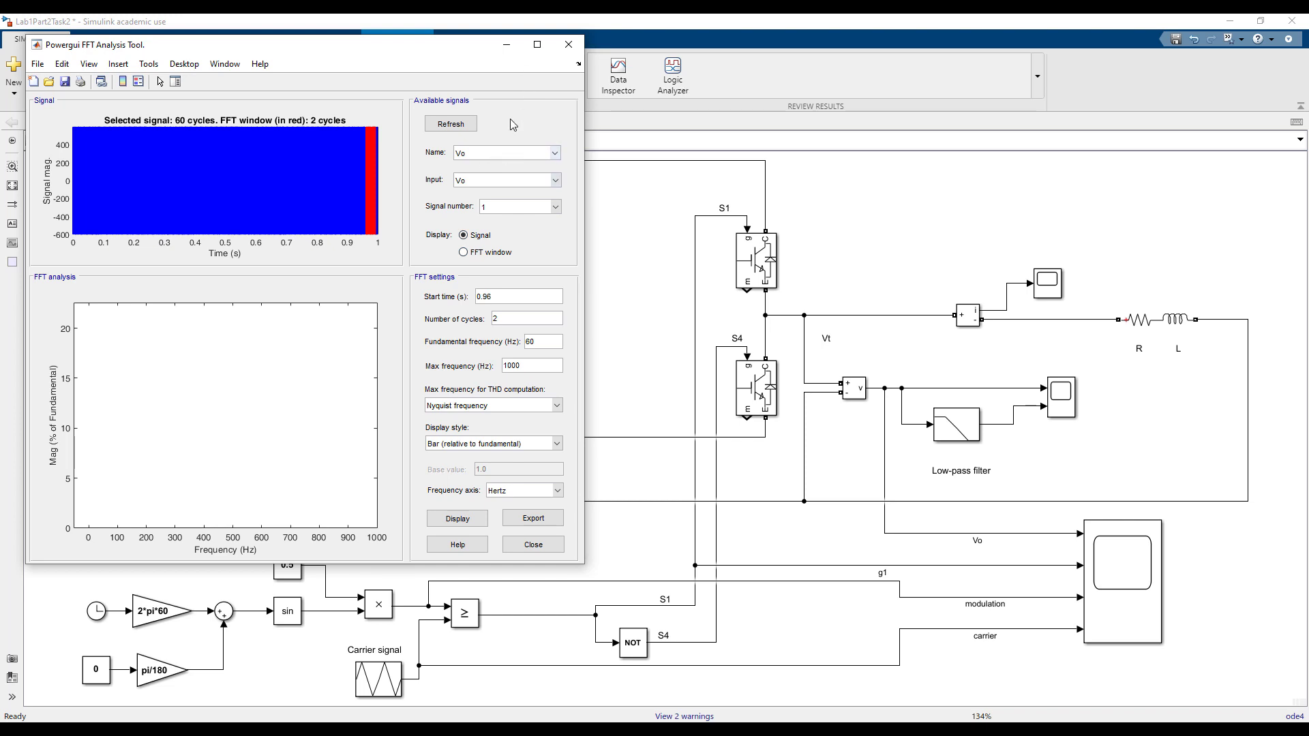
left_click_drag(475, 54, 537, 66)
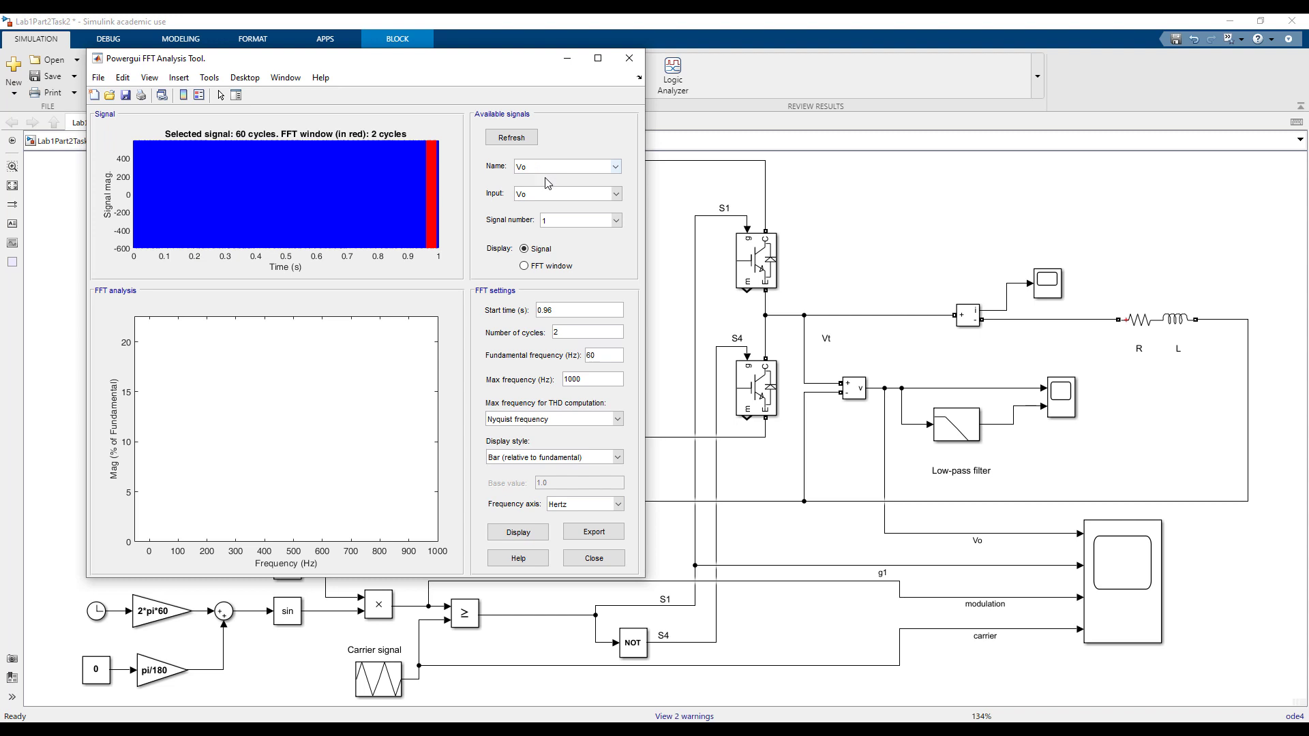
Select Vo as both signal name and input, after briefly trying pwm.
left_click(550, 195)
left_click(565, 168)
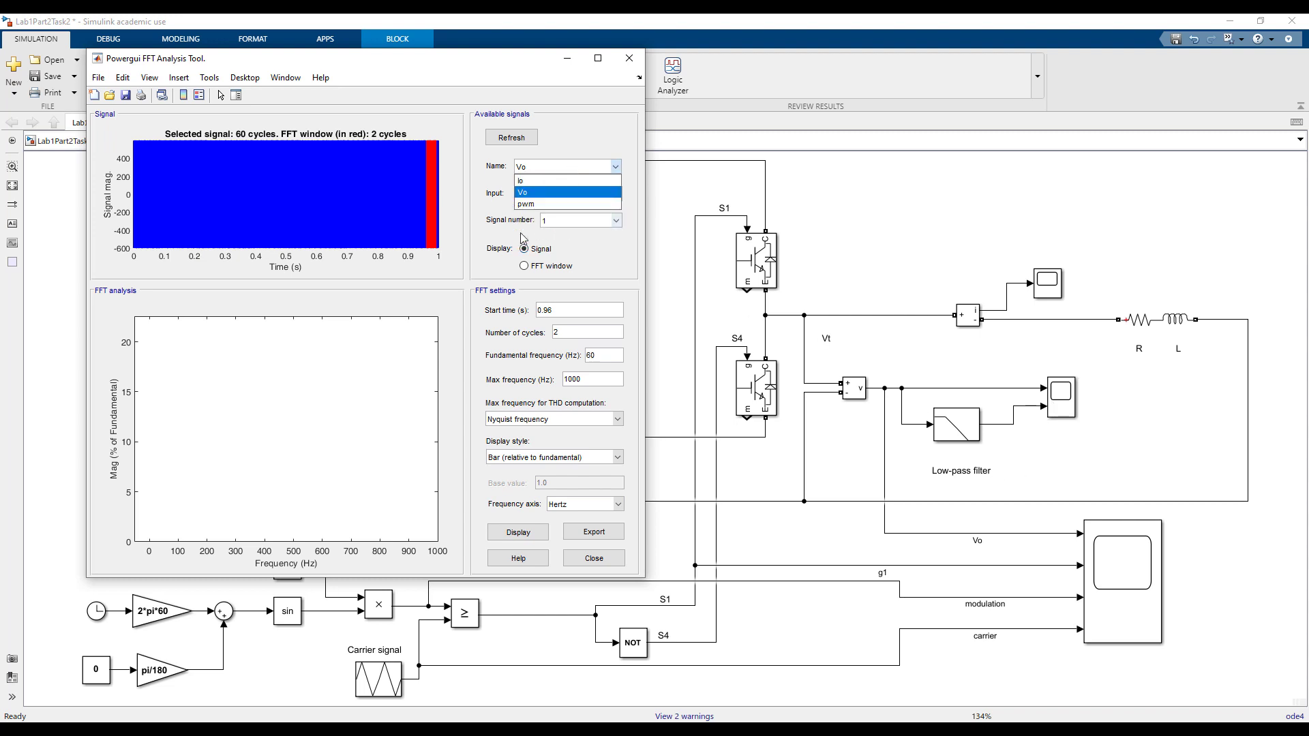
left_click(519, 256)
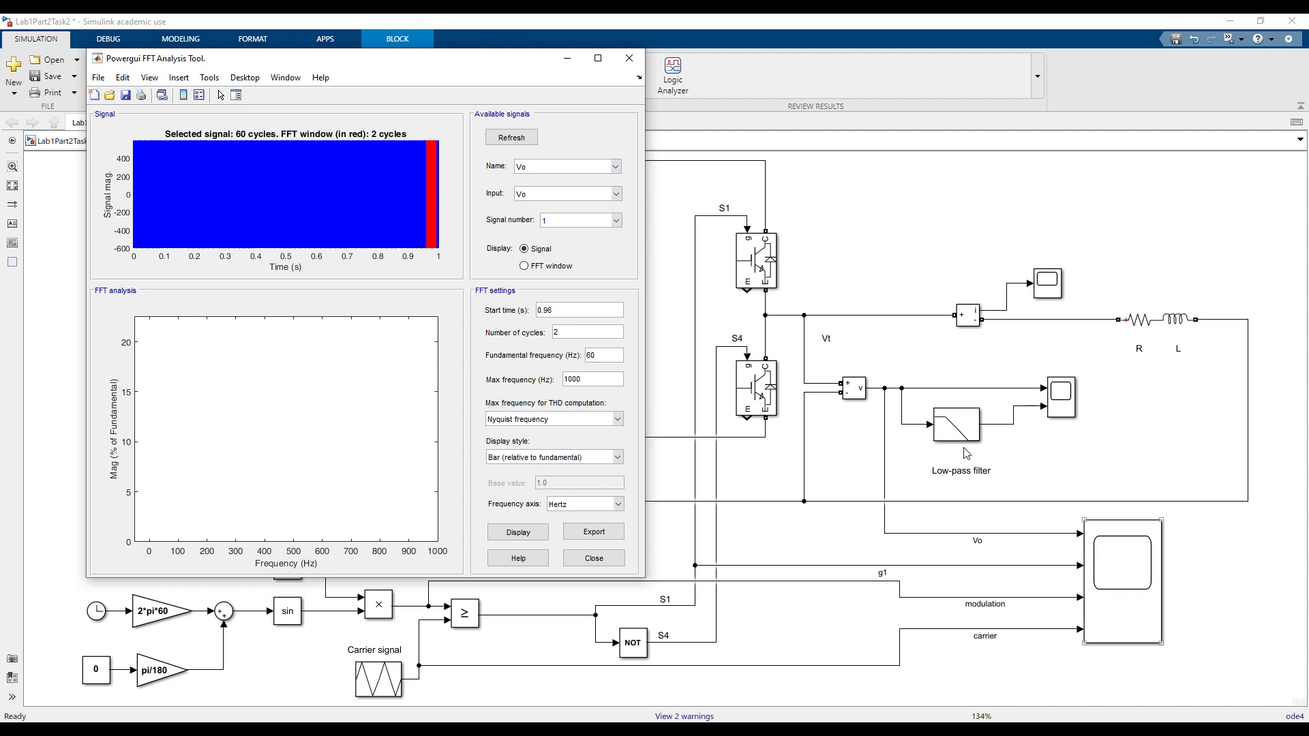
left_click(569, 170)
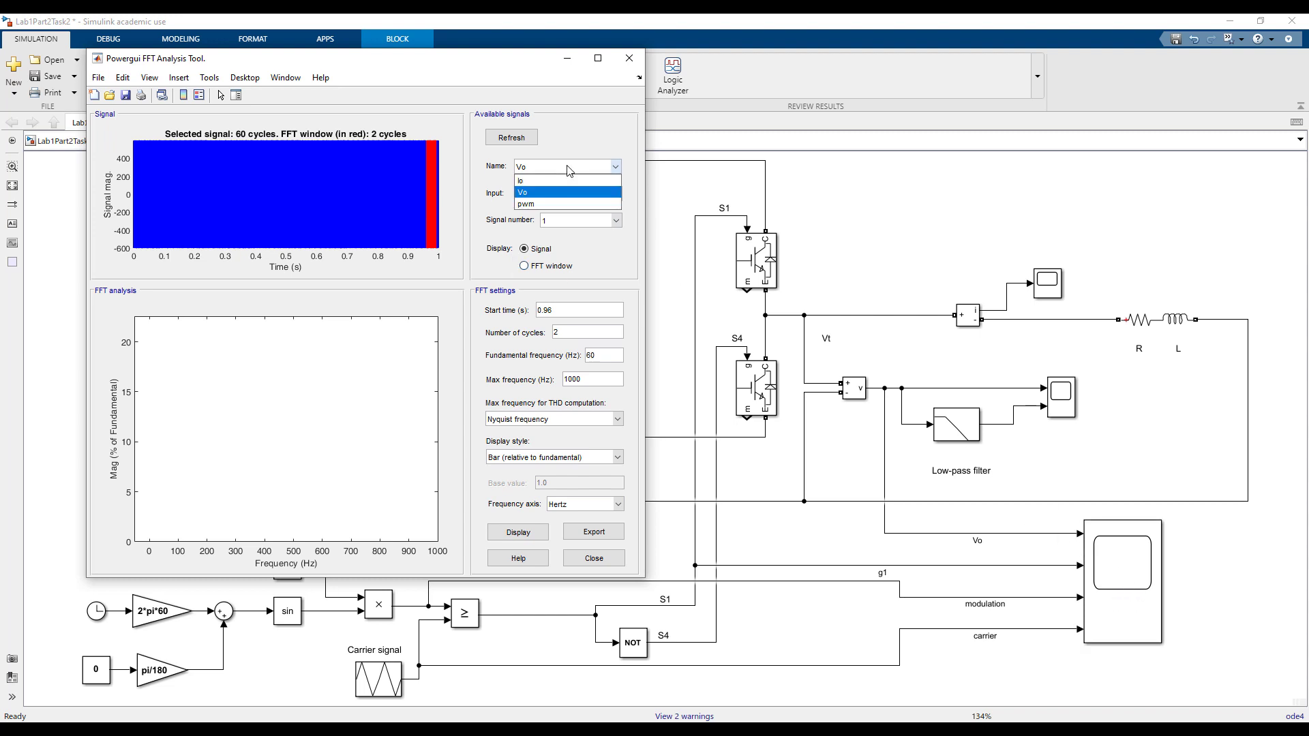
left_click(542, 204)
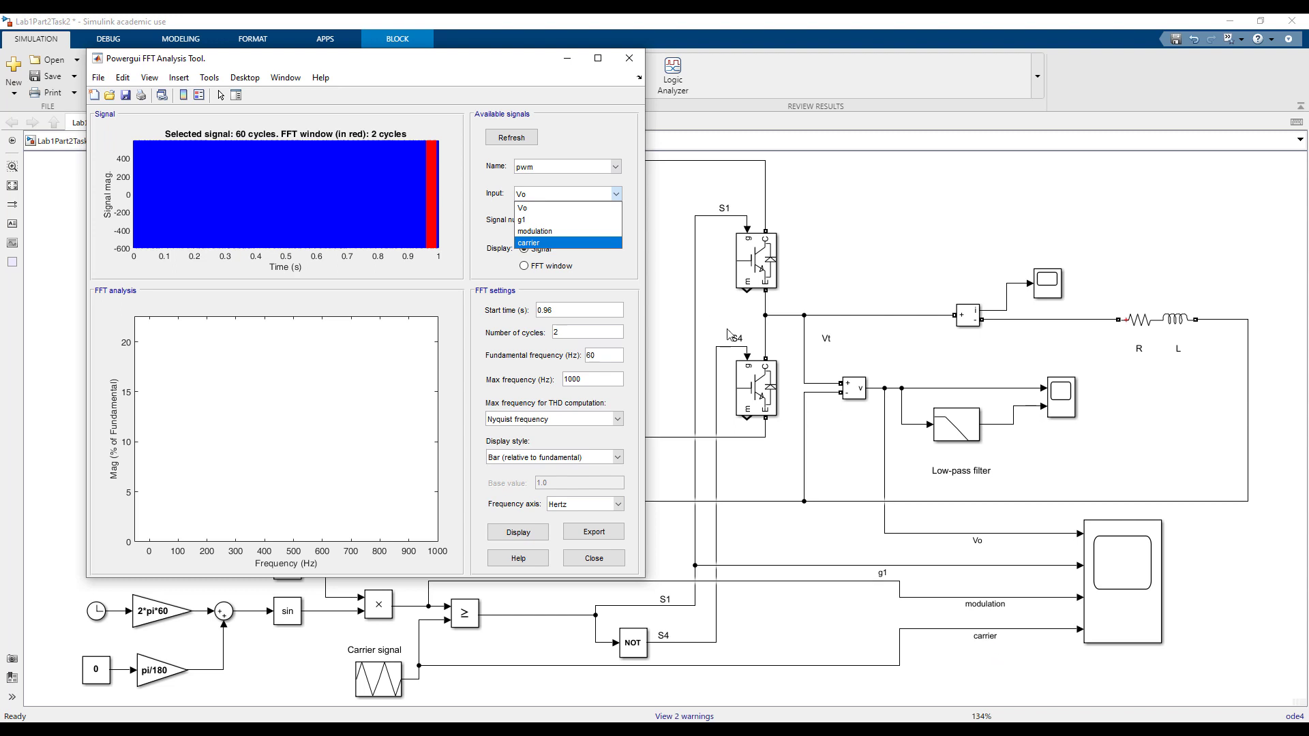
left_click(589, 195)
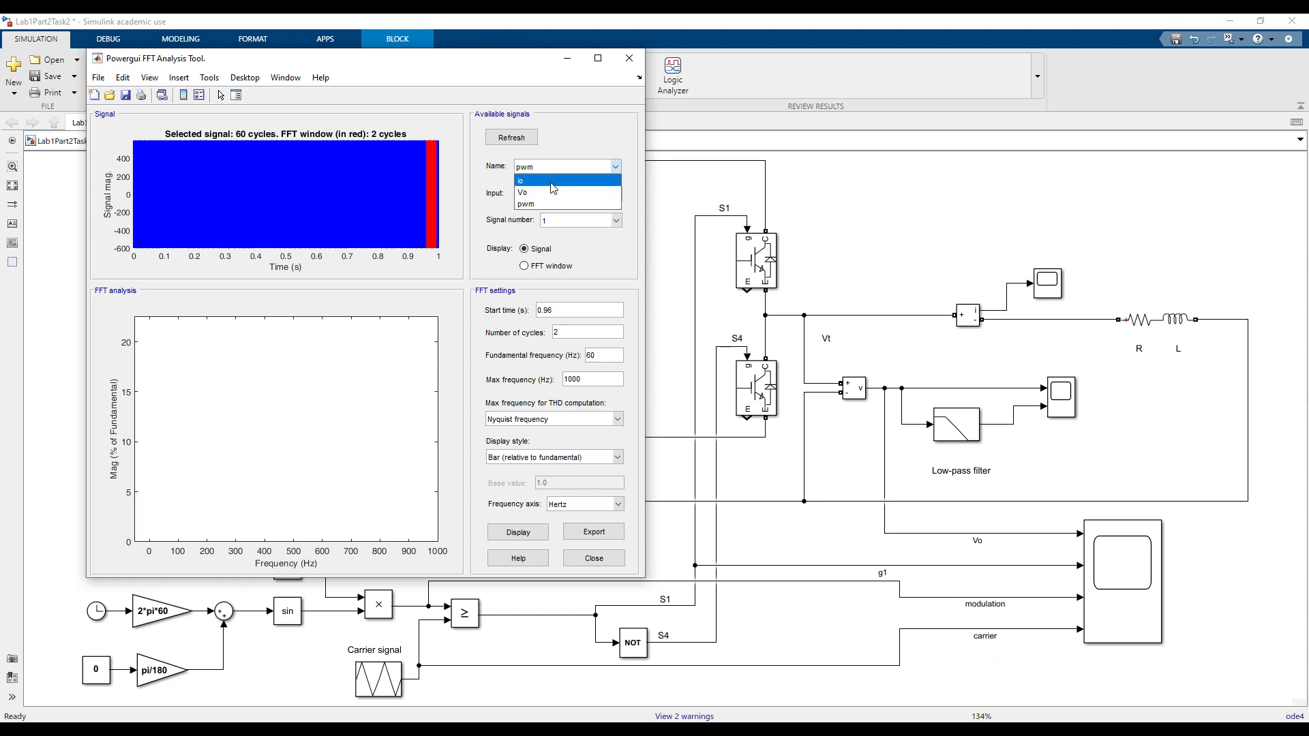
left_click(539, 190)
left_click(551, 166)
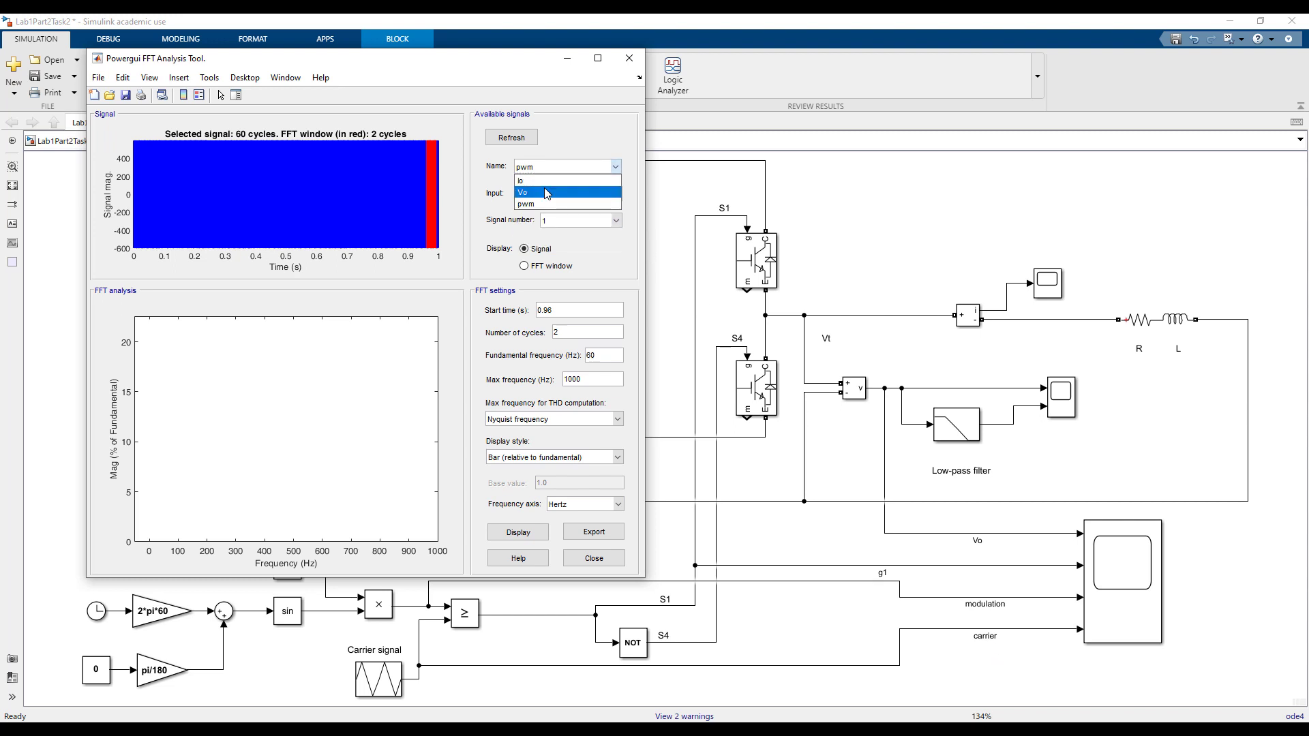
left_click(546, 189)
left_click(539, 195)
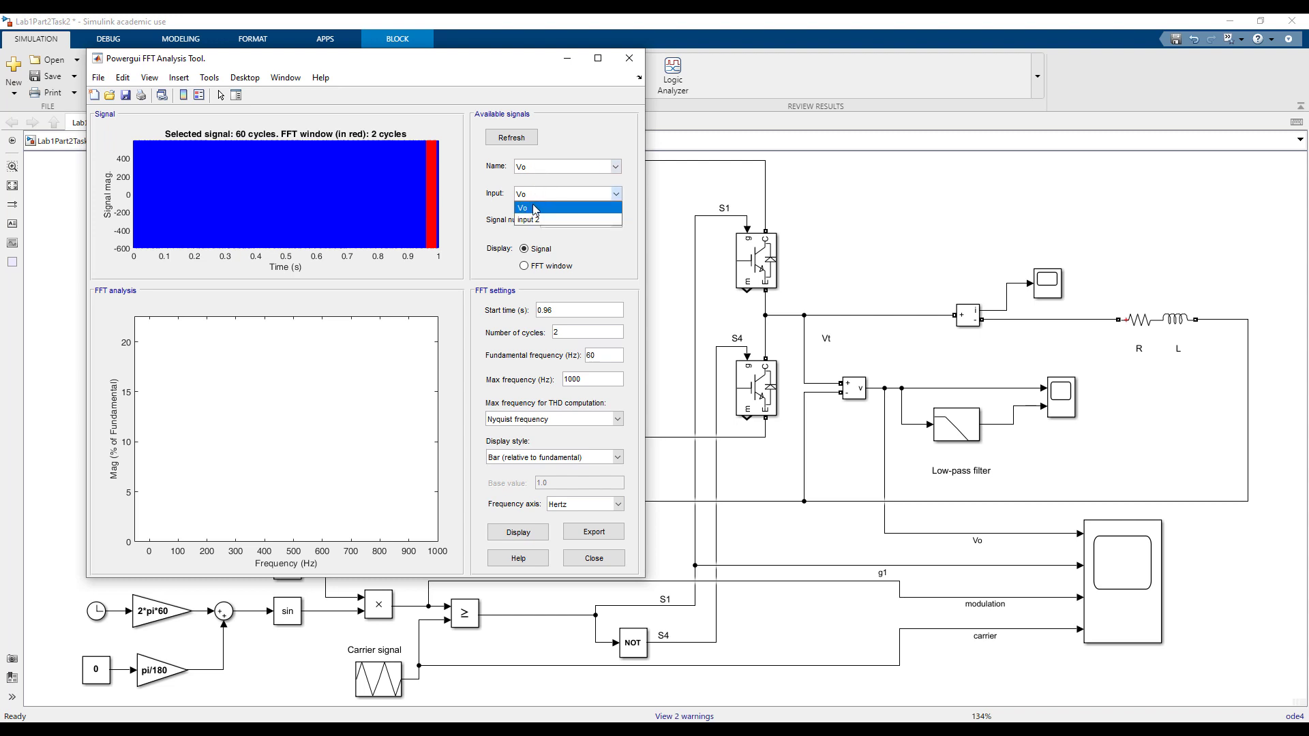
left_click(362, 381)
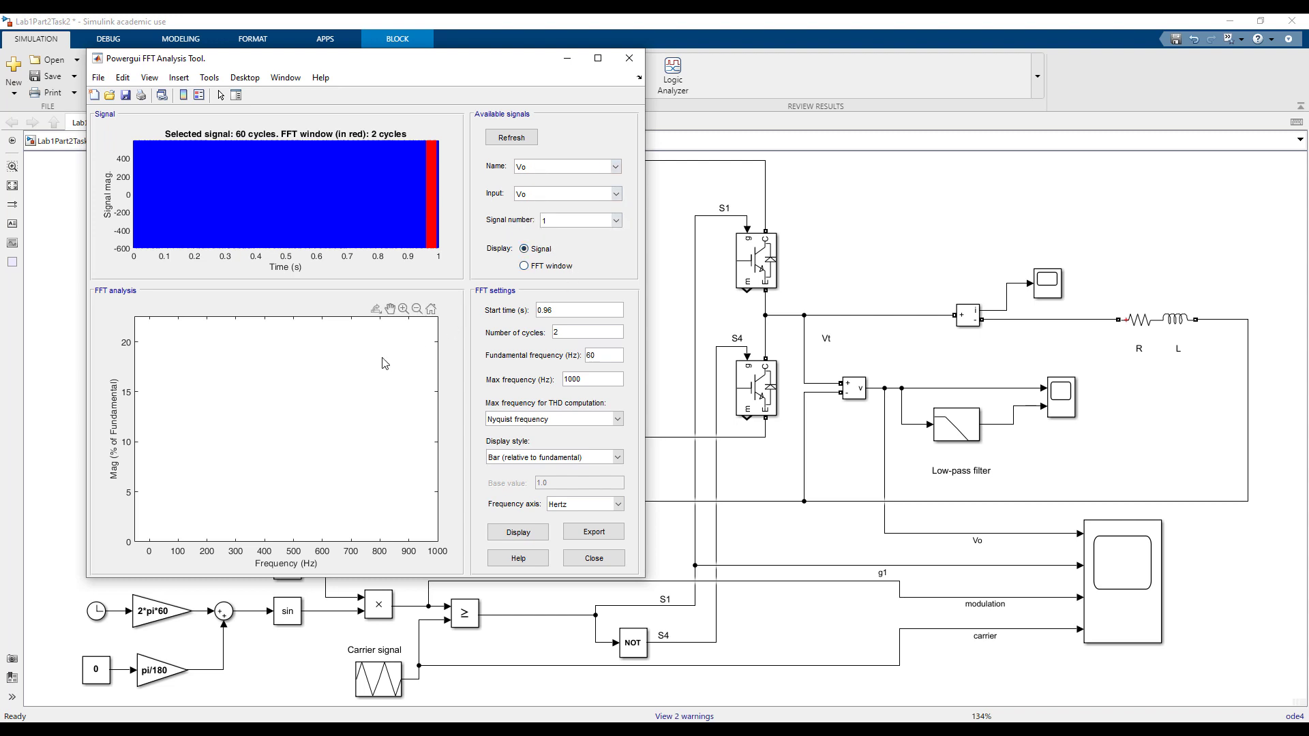
Analyse Vo over 3 cycles from 0.3 s: 300.3 fundamental, 264.25% THD.
double_click(577, 314)
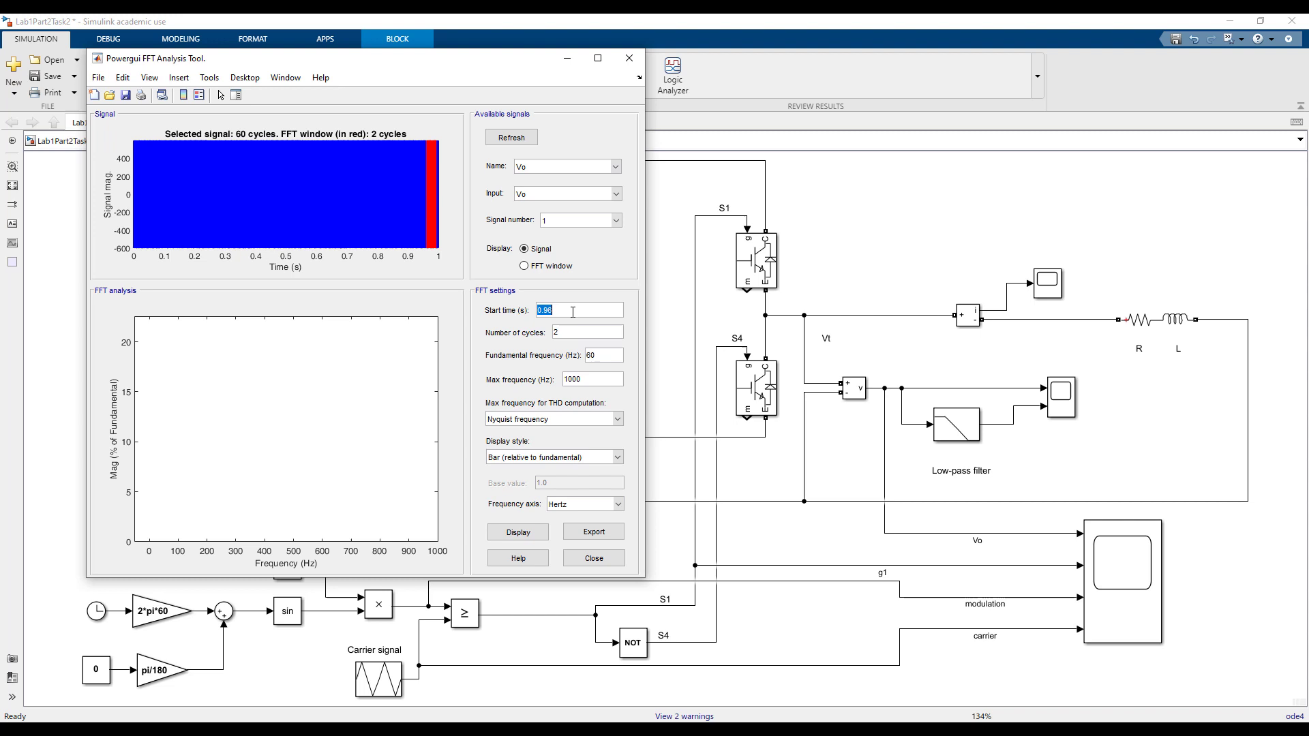
type("0.")
left_click(590, 335)
type("3")
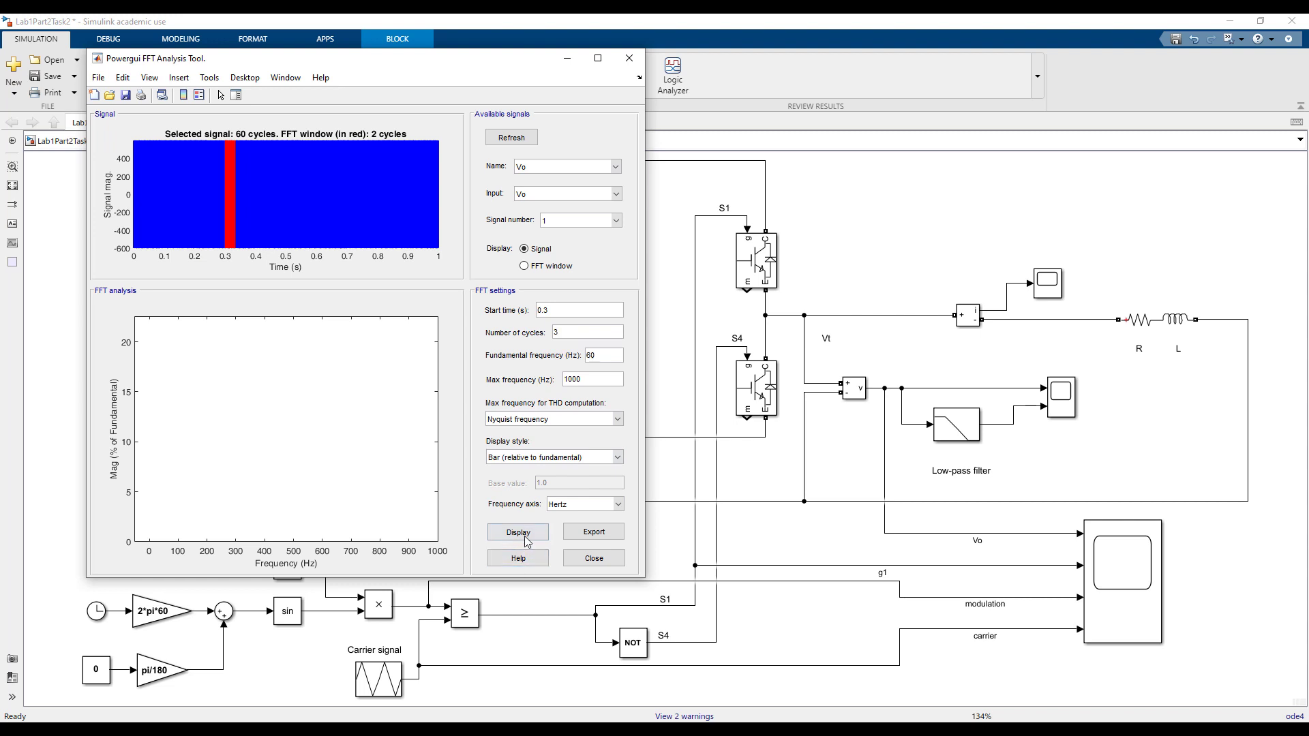
left_click(595, 355)
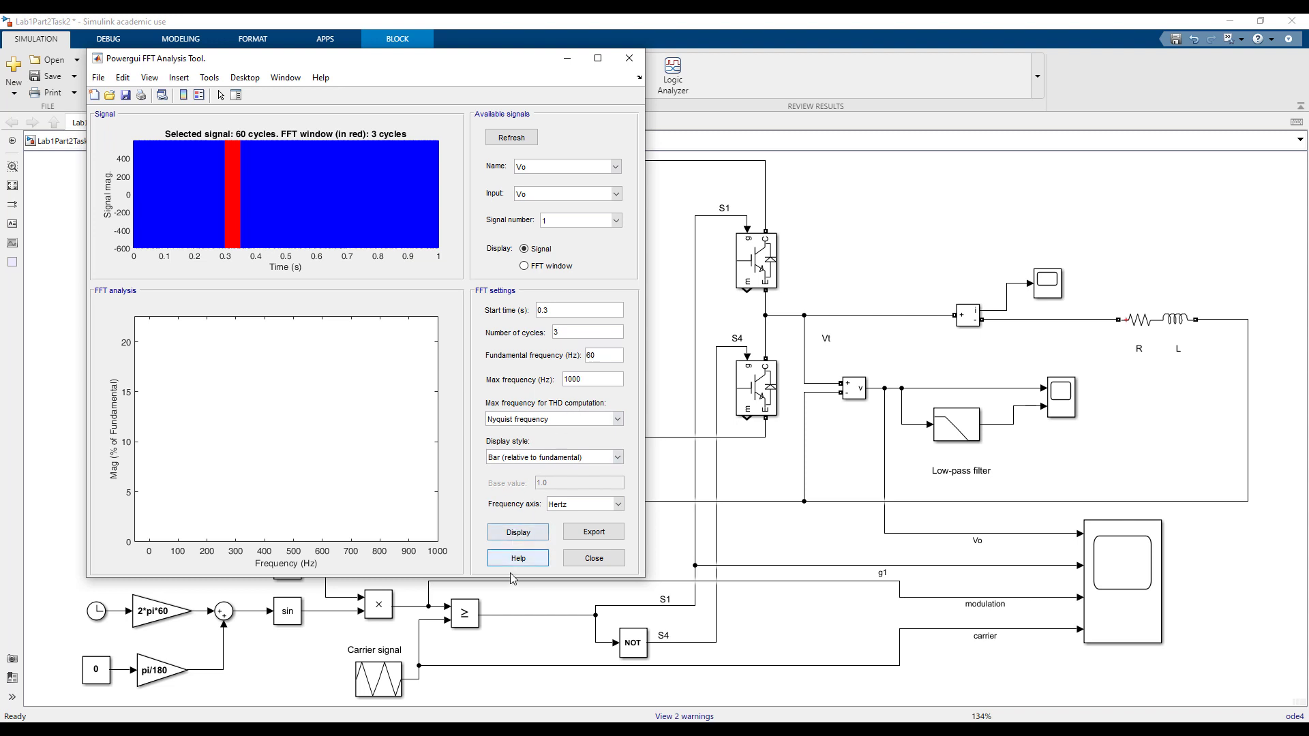
left_click(520, 533)
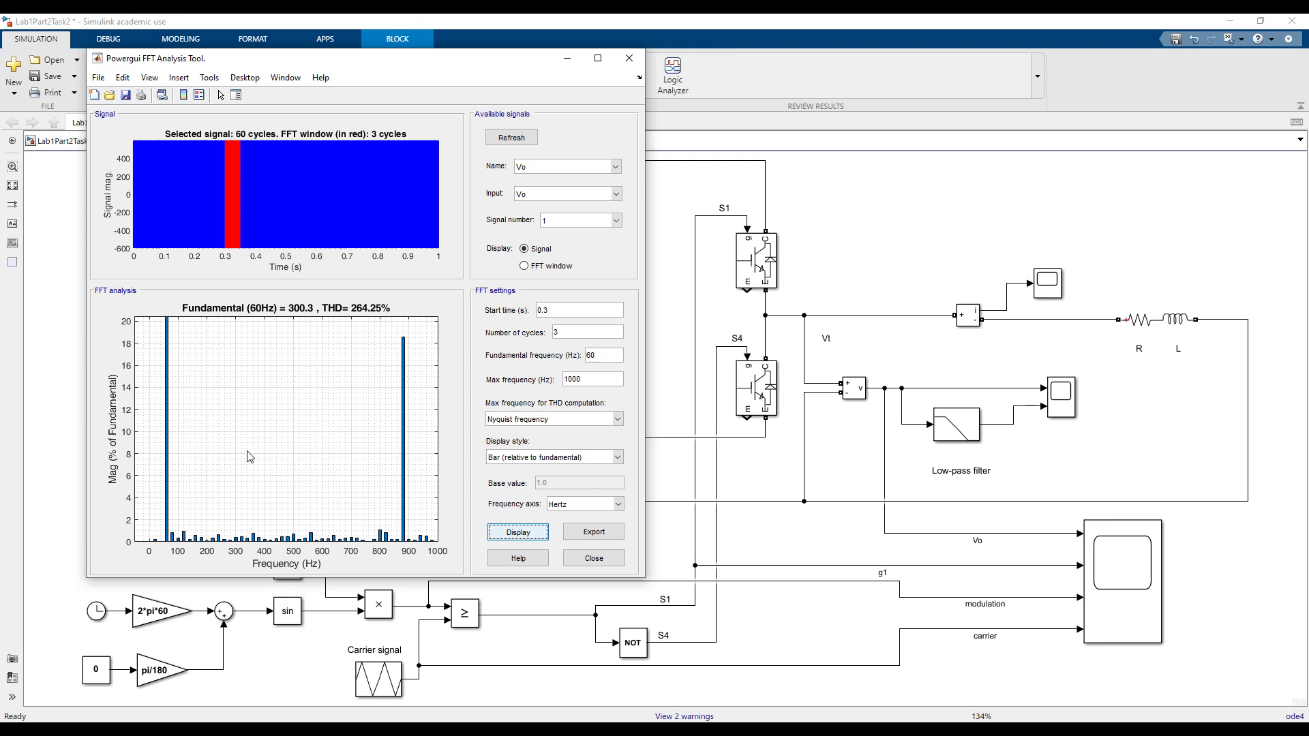
Dismiss the Cisco AnyConnect notifications and list the FFT signals Io, Vo and pwm.
mouse_move(286, 409)
left_click(401, 437)
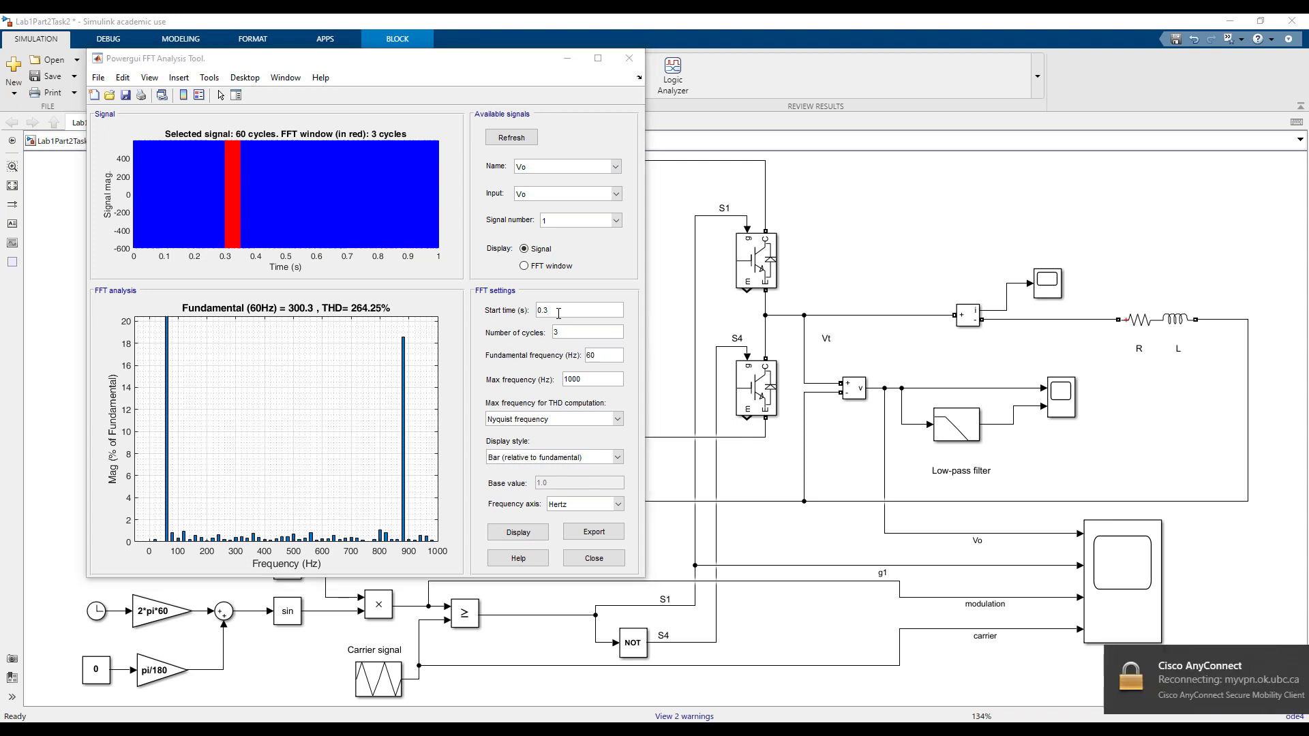
mouse_move(1173, 680)
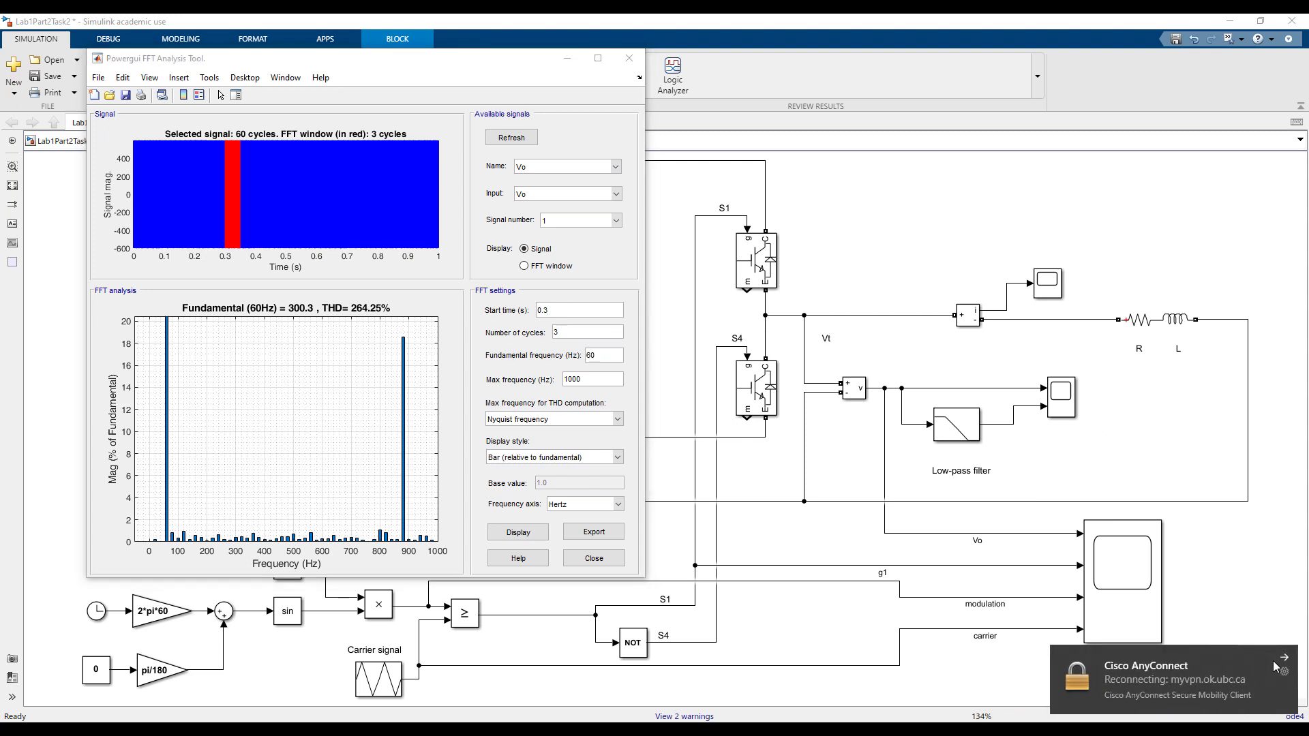
left_click(1286, 661)
left_click(1285, 660)
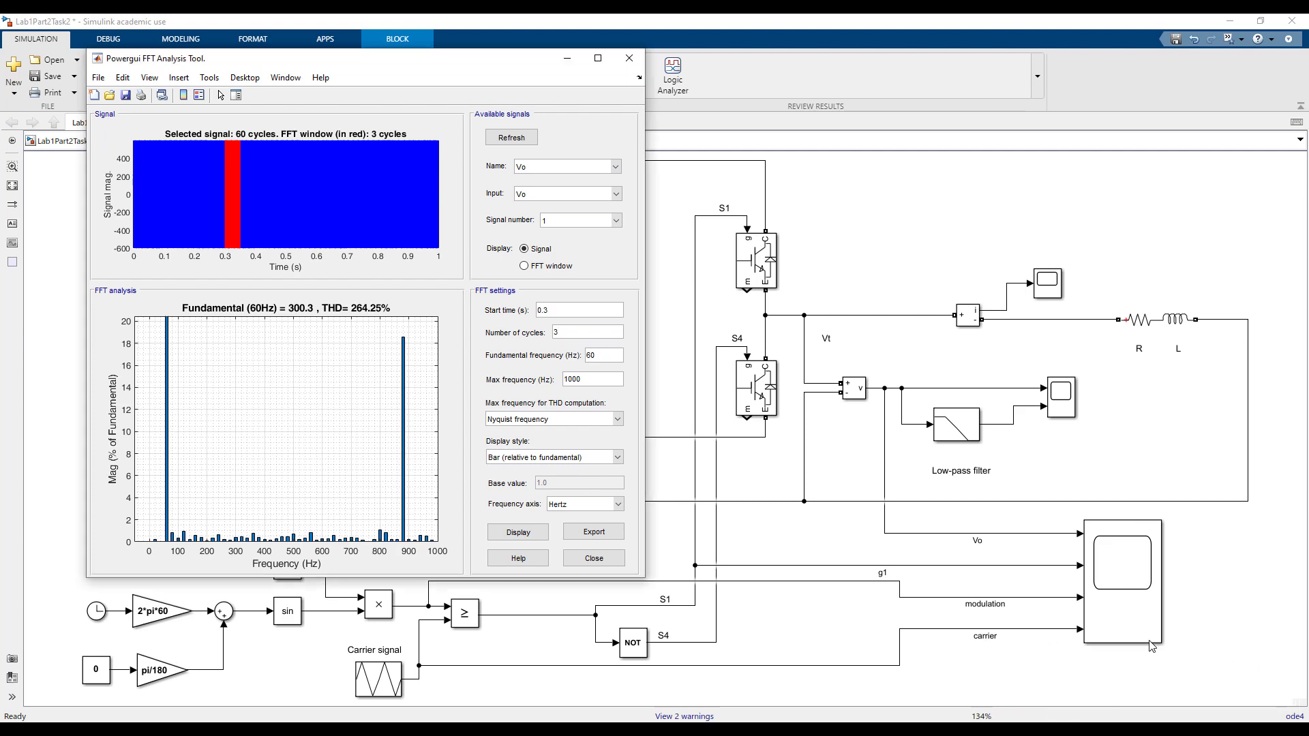
left_click(542, 170)
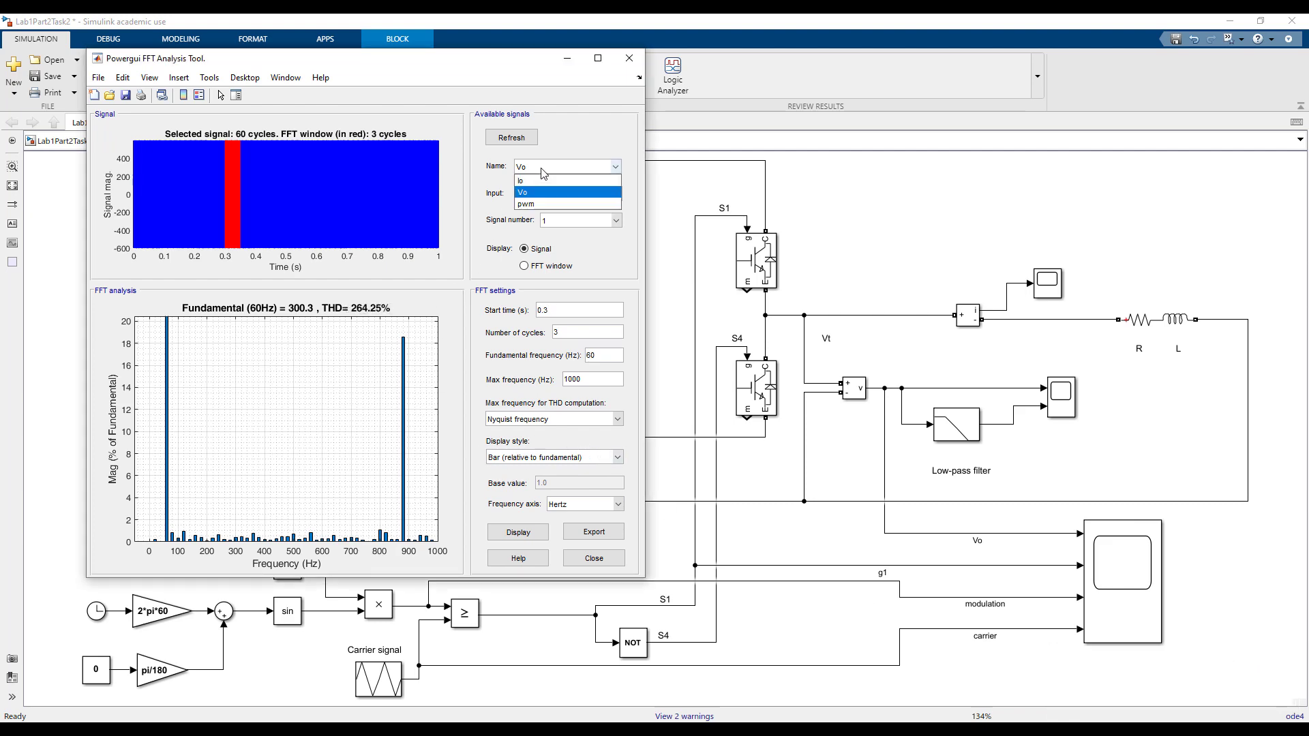
Display Io's spectrum: 1.593 fundamental at 60 Hz with 13.54% THD.
left_click(542, 181)
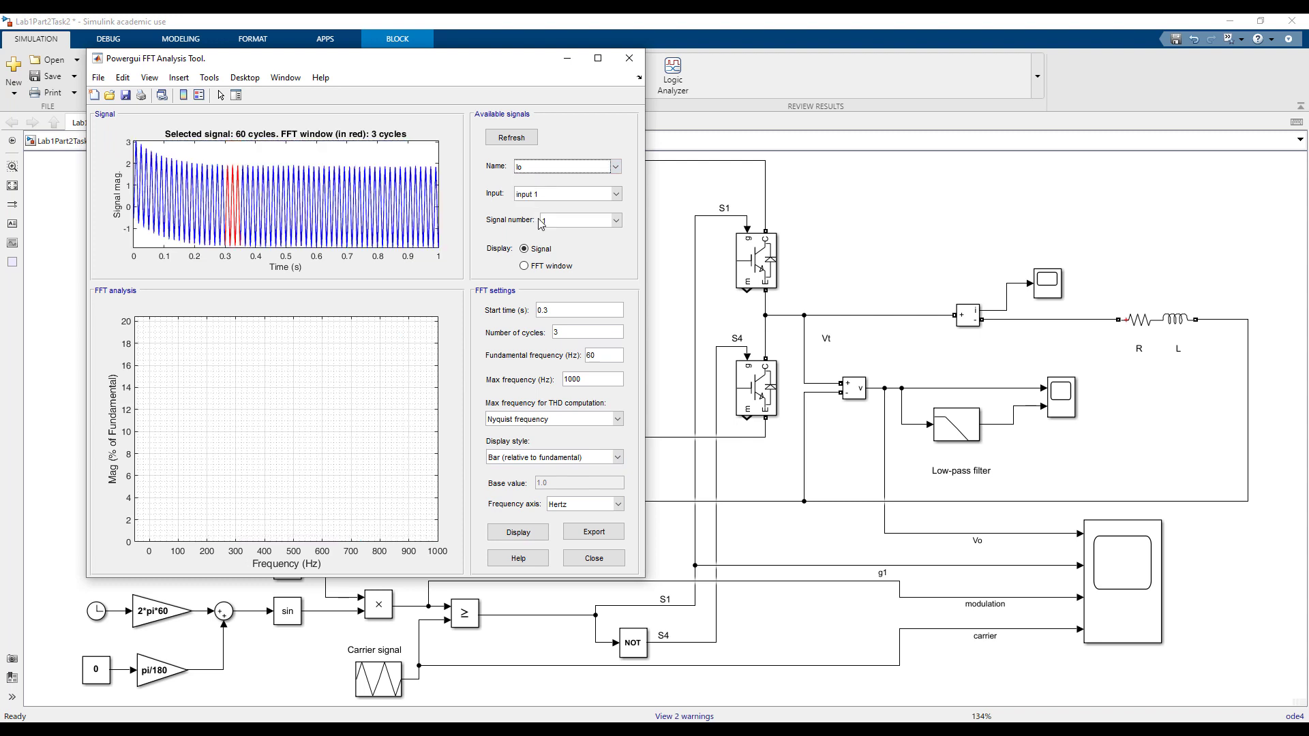
left_click(519, 533)
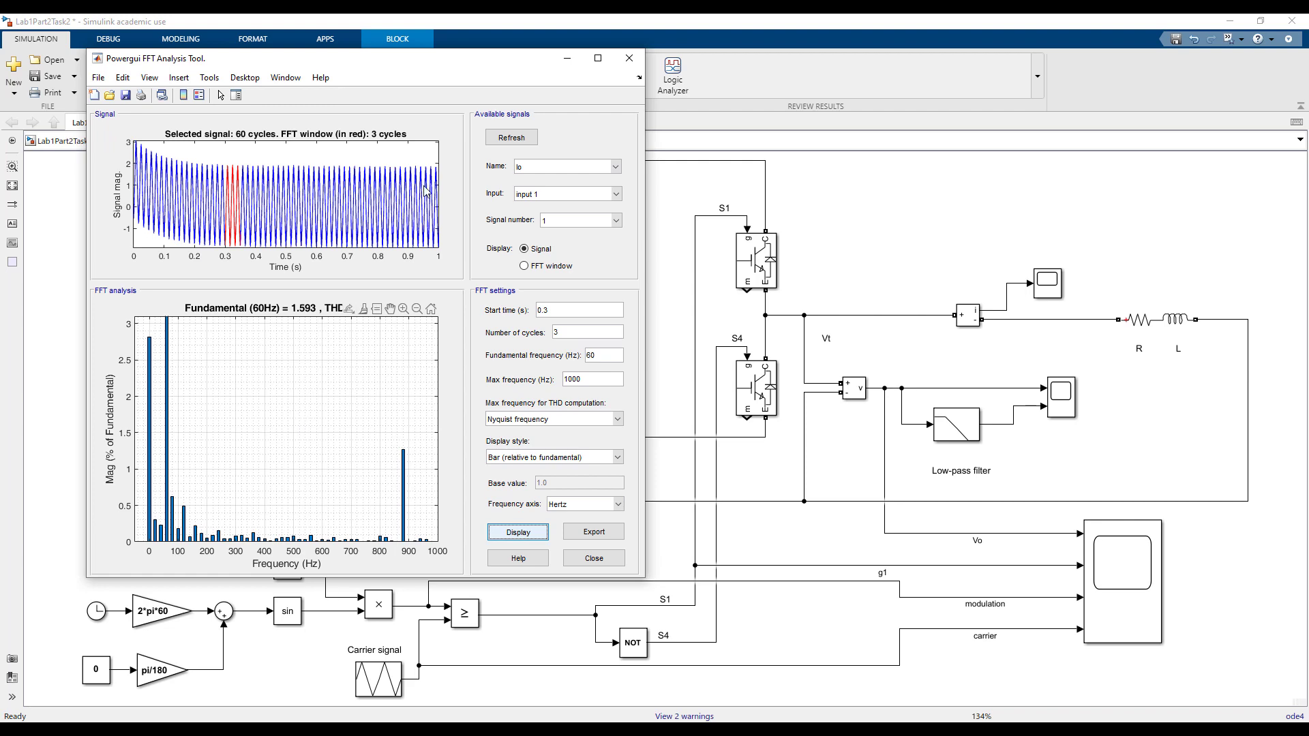
mouse_move(286, 194)
mouse_move(307, 430)
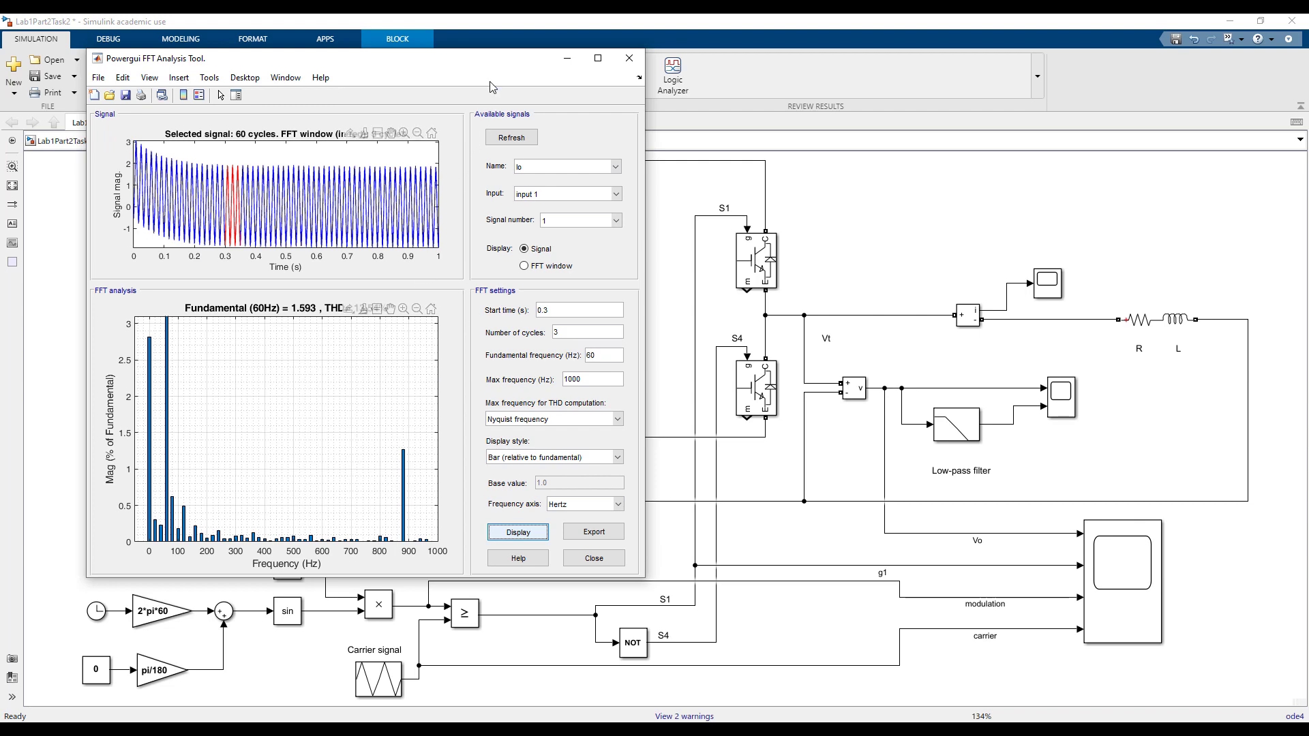
mouse_move(507, 70)
left_mouse_down()
mouse_move(549, 79)
mouse_move(529, 92)
mouse_move(623, 107)
left_mouse_up()
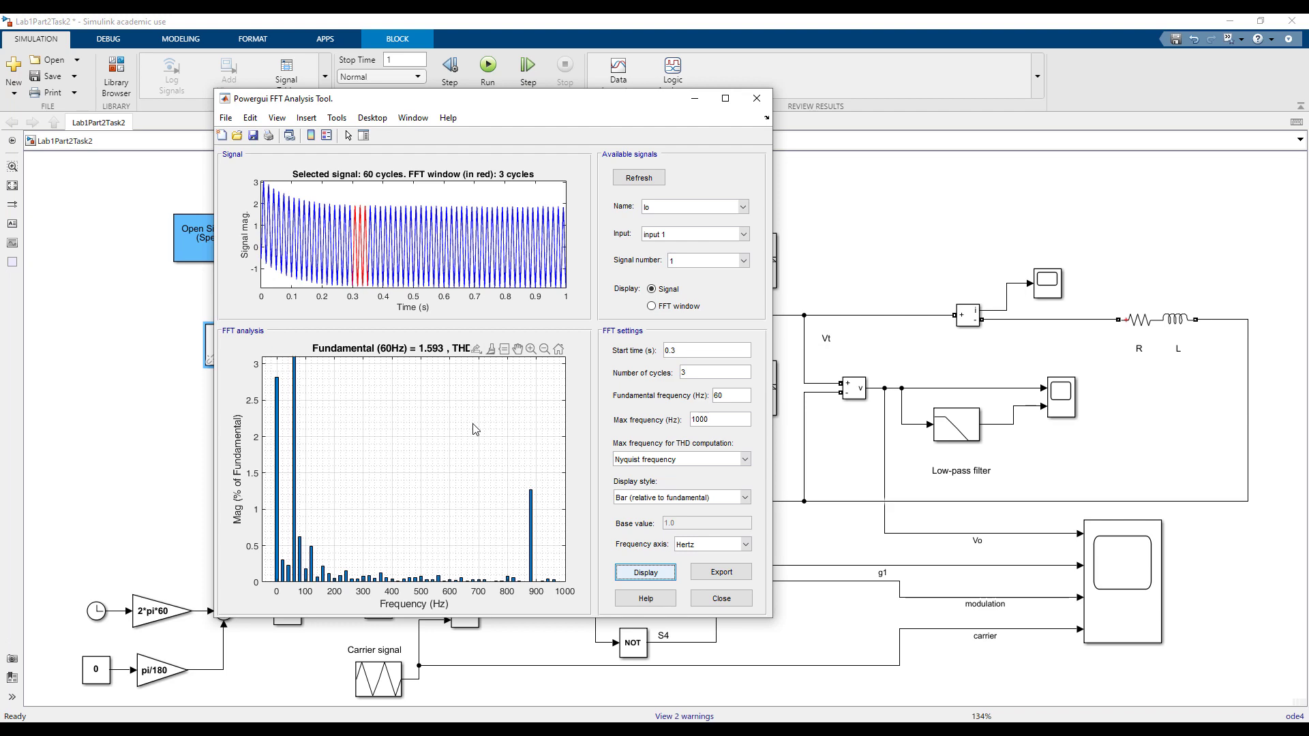
Close the FFT tool and inspect the triangle carrier's parameters without changes.
left_click(757, 98)
left_click(378, 683)
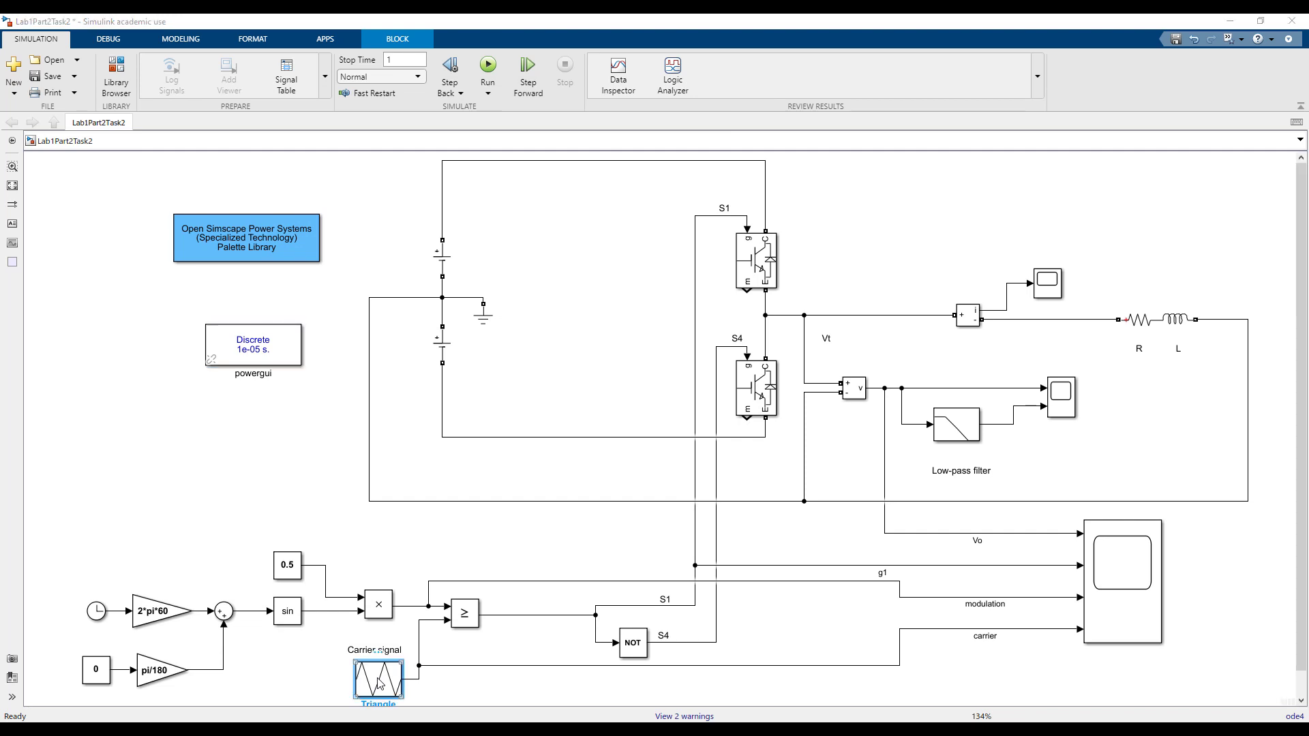
double_click(379, 683)
left_click(690, 461)
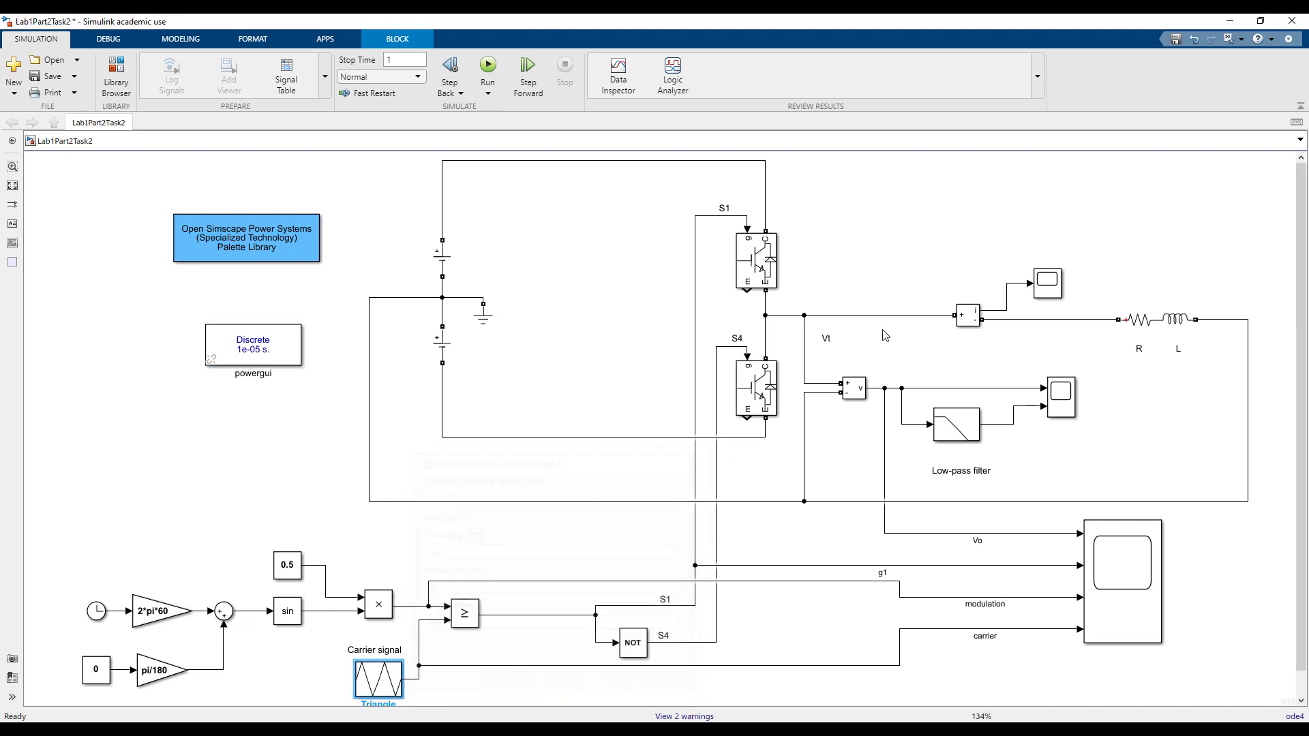
Reopen the FFT tool from powergui and display Vo's spectrum (THD 264.25%).
left_click(286, 358)
double_click(285, 358)
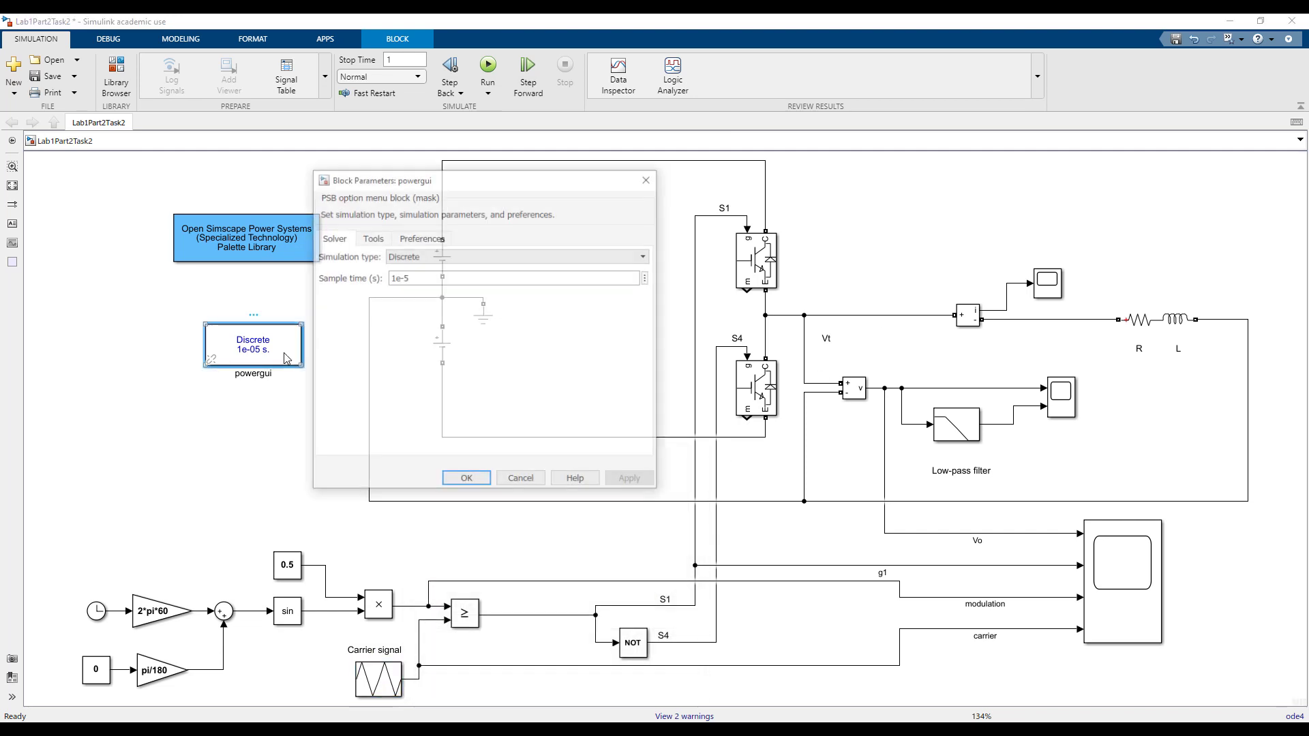
left_click(372, 237)
left_click(405, 384)
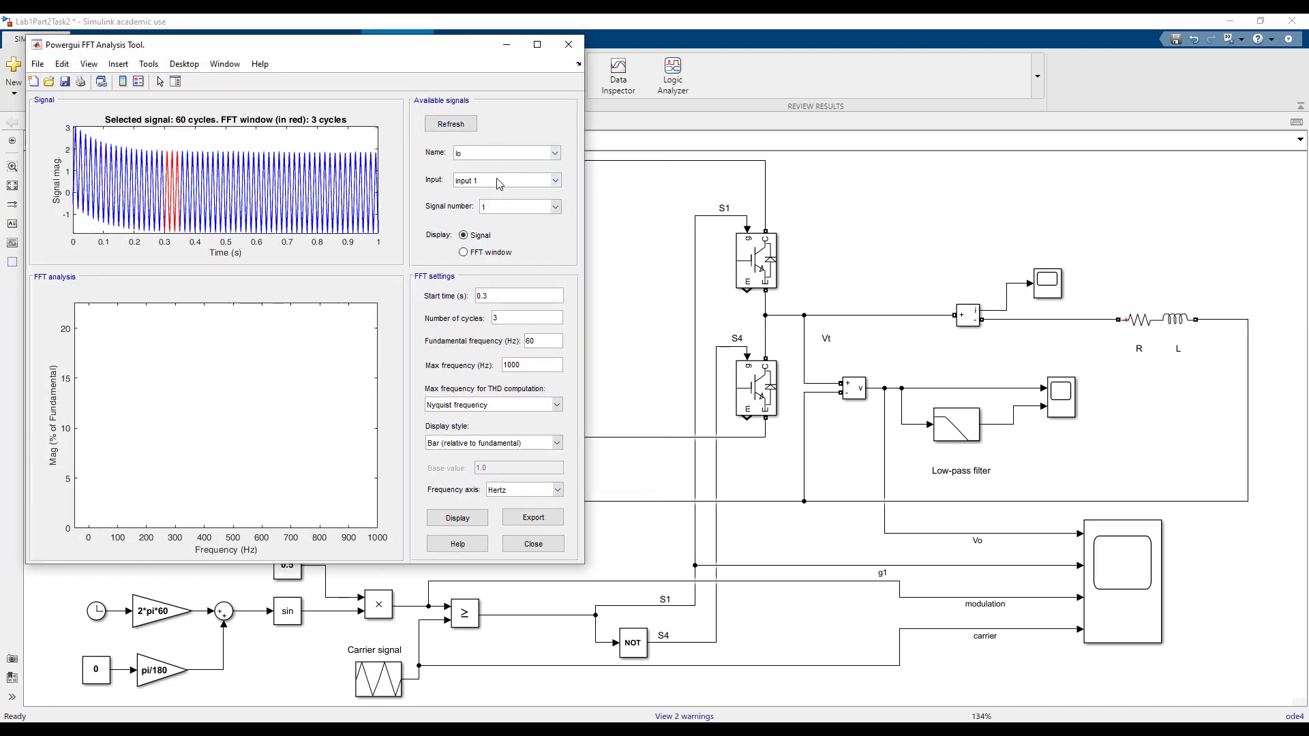
left_click(497, 152)
left_click(487, 185)
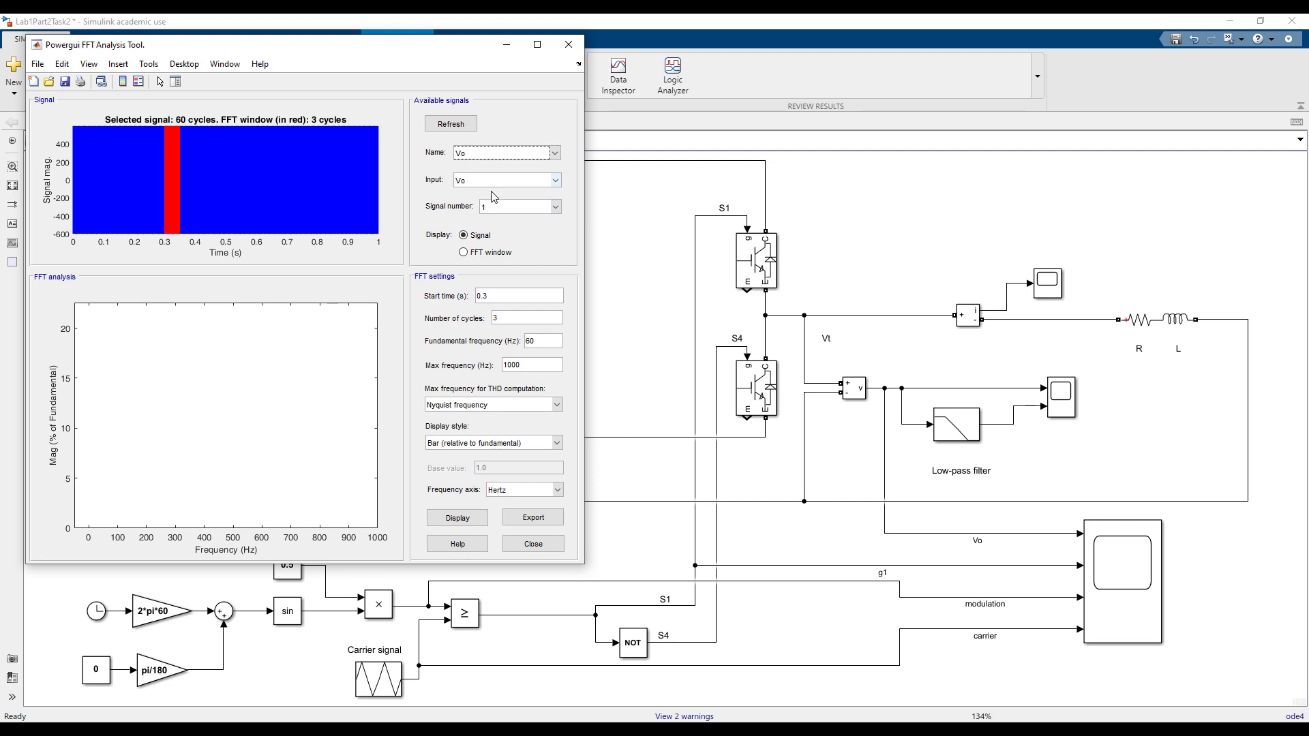
left_click(453, 518)
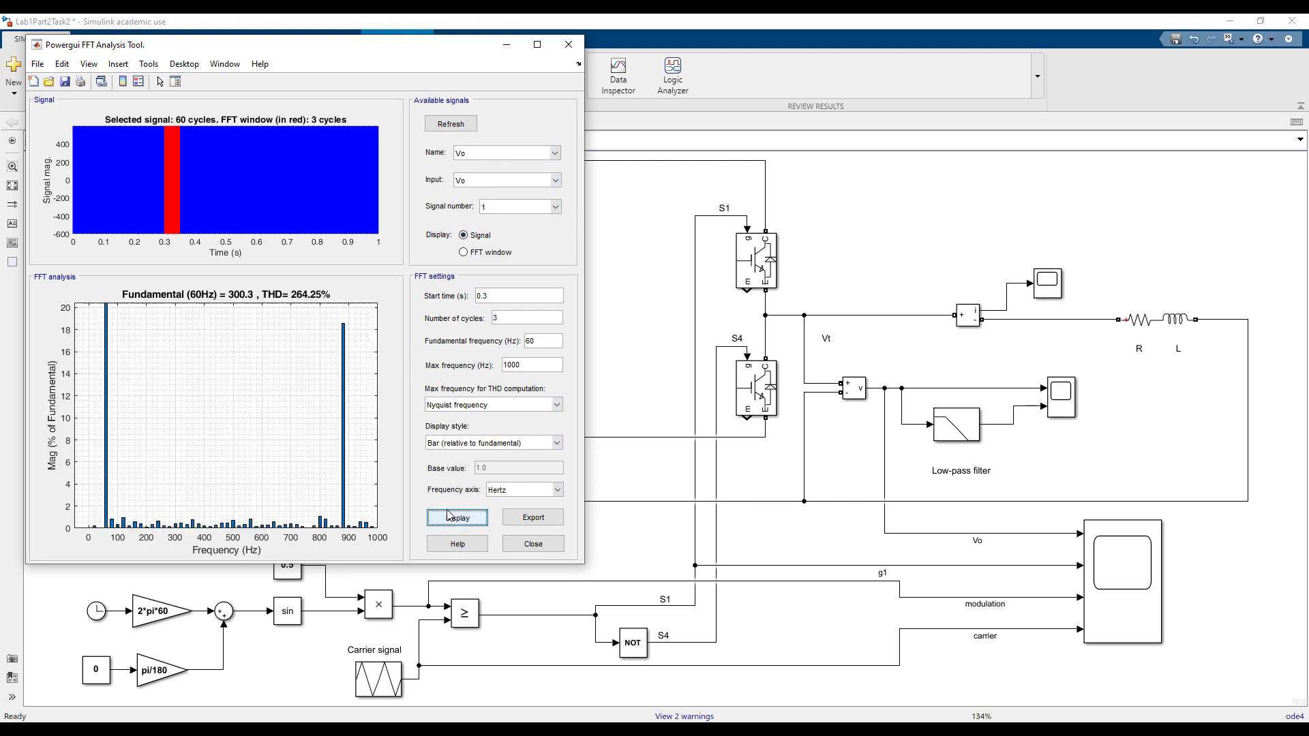
Change the triangle carrier frequency from 1e3 to 10e3 Hz.
left_click(375, 679)
double_click(431, 551)
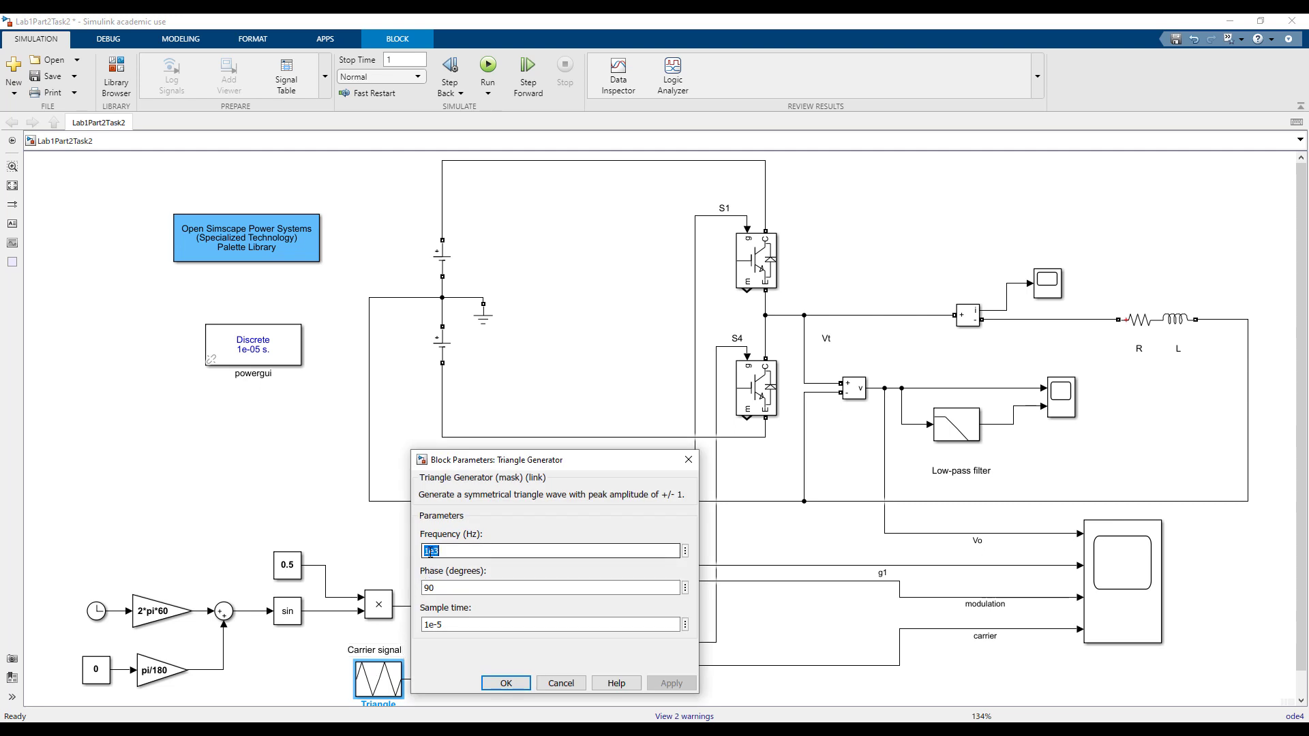
left_click(431, 551)
type("0")
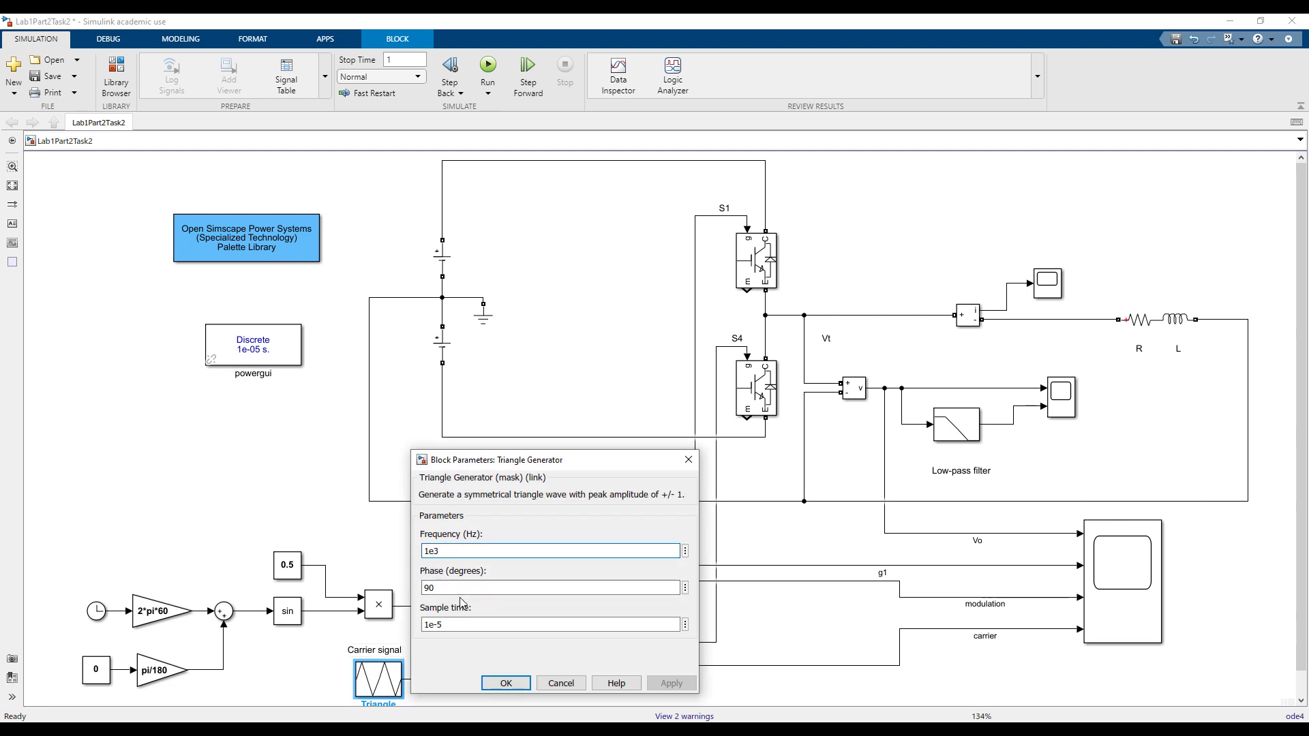
left_click(505, 683)
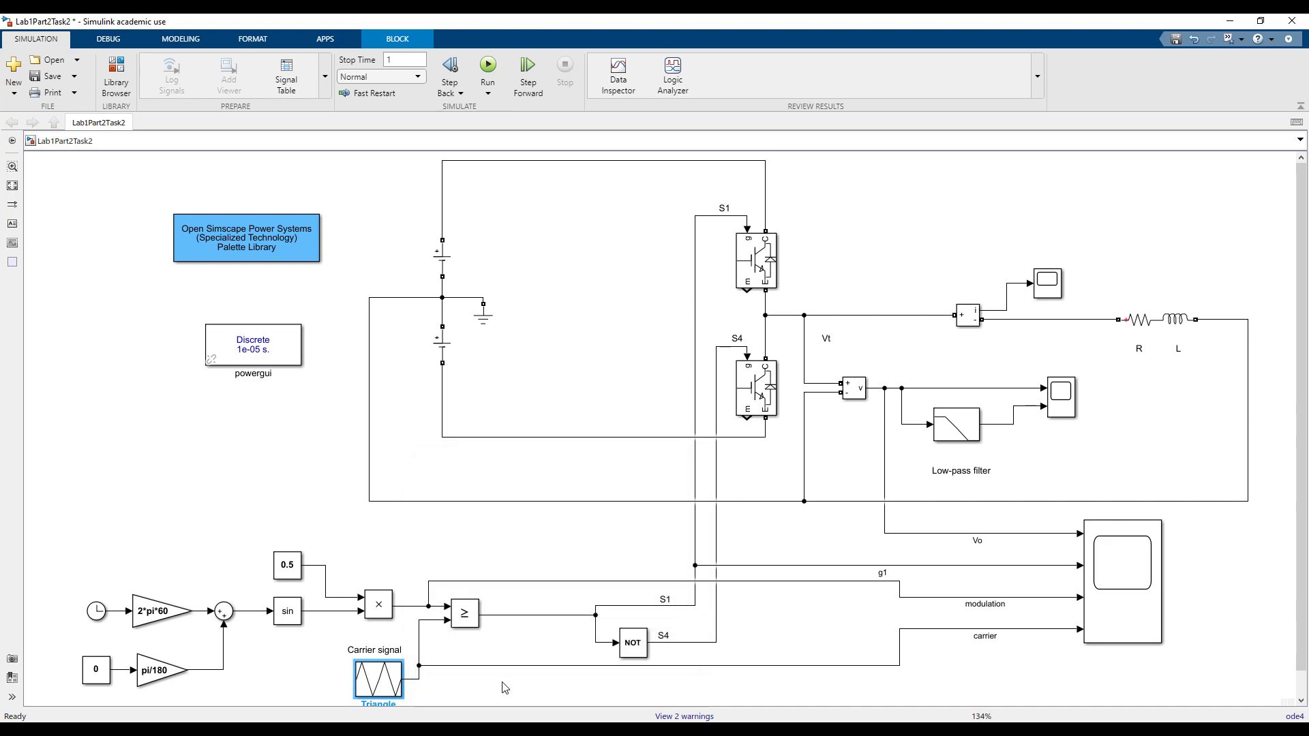
Rerun with the 10e3 Hz carrier and redisplay Vo: 336.3 fundamental, 231.68% THD.
left_click(488, 65)
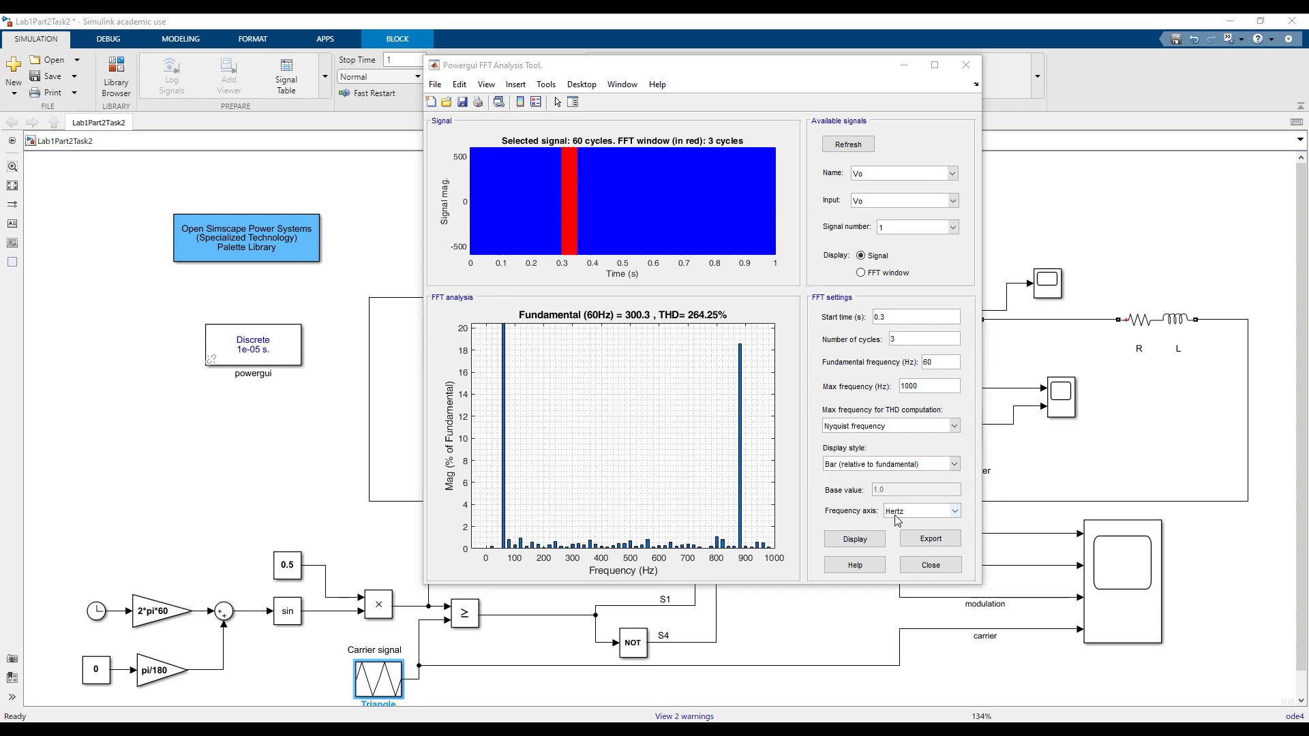
left_click(872, 539)
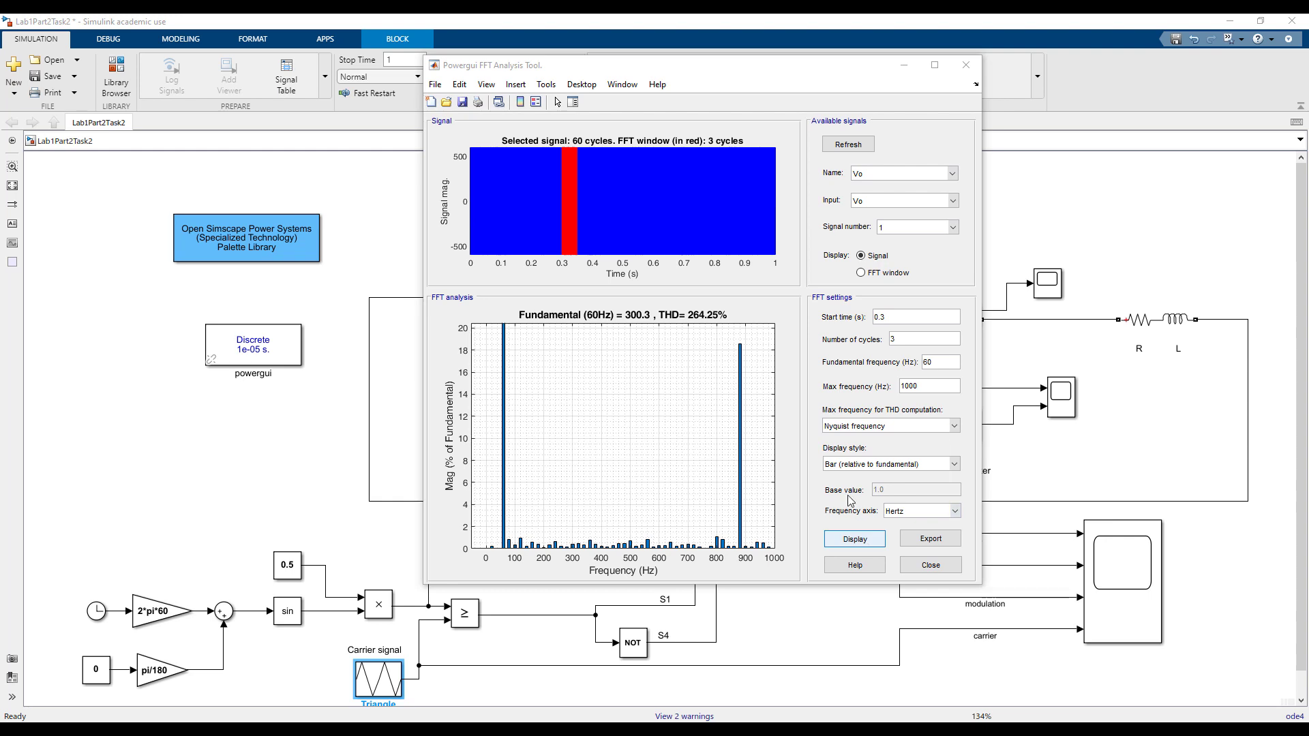
left_click(867, 545)
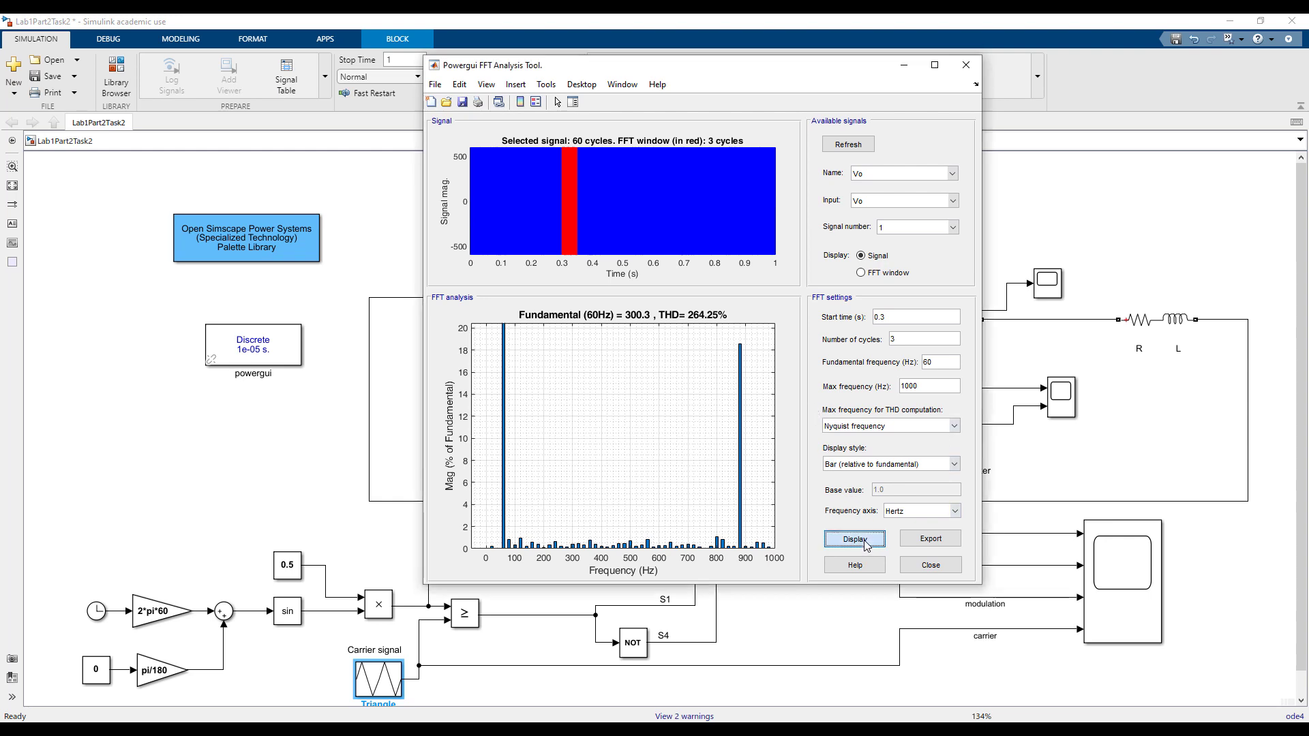
left_click(866, 546)
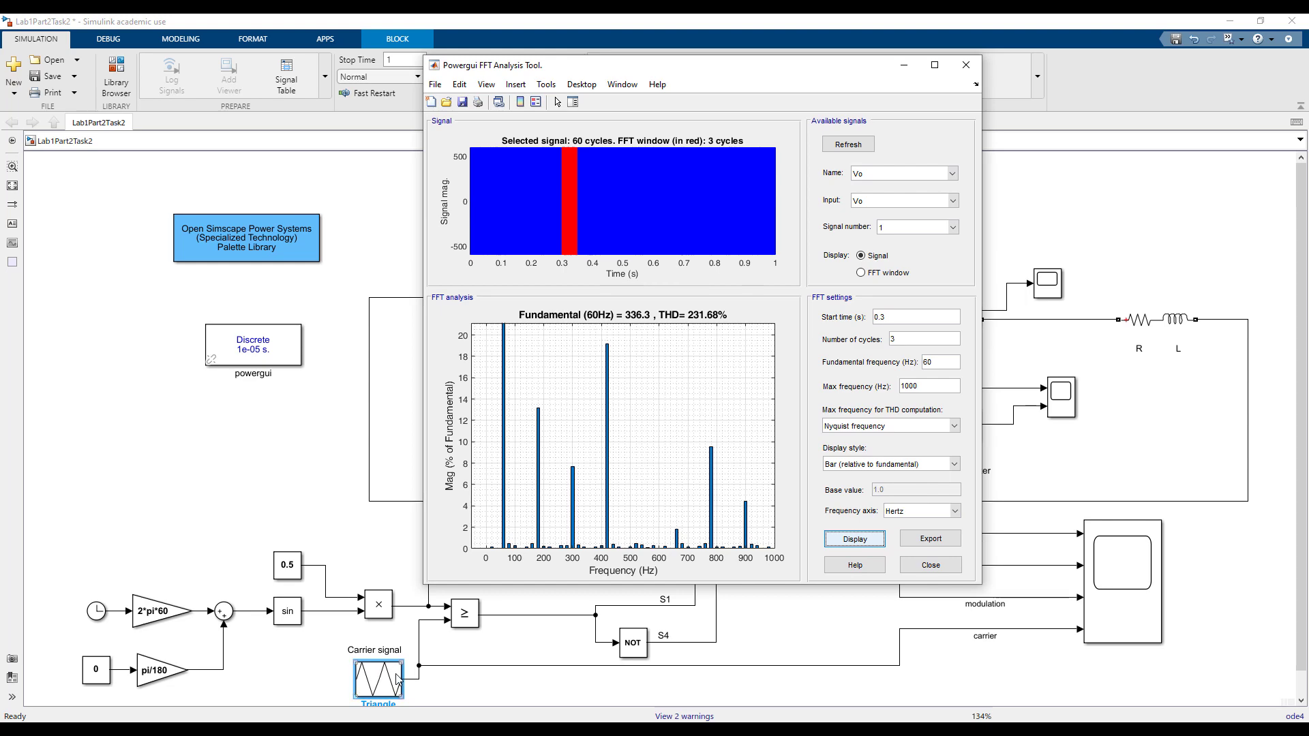
Dismiss the FFT tool, leaving the diagram with the 10e3 Hz carrier visible.
left_click(924, 573)
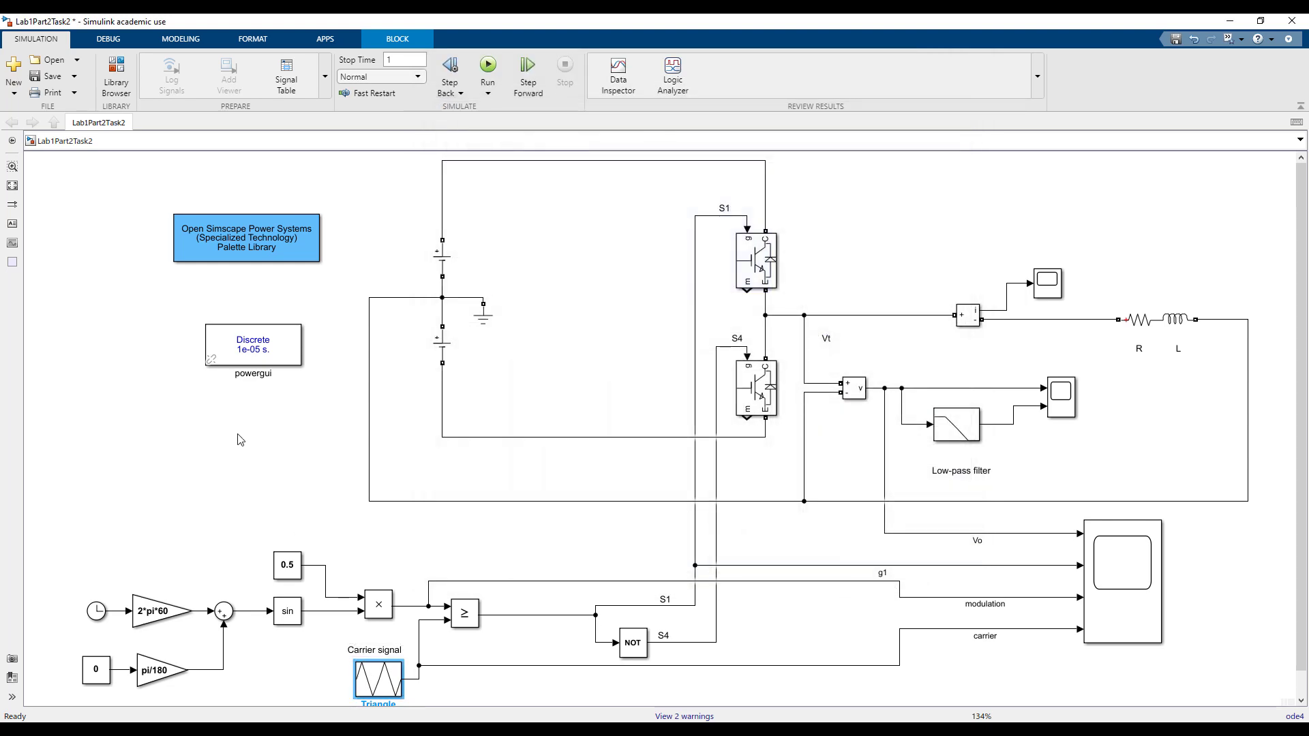
scroll(258, 467, "down", 1)
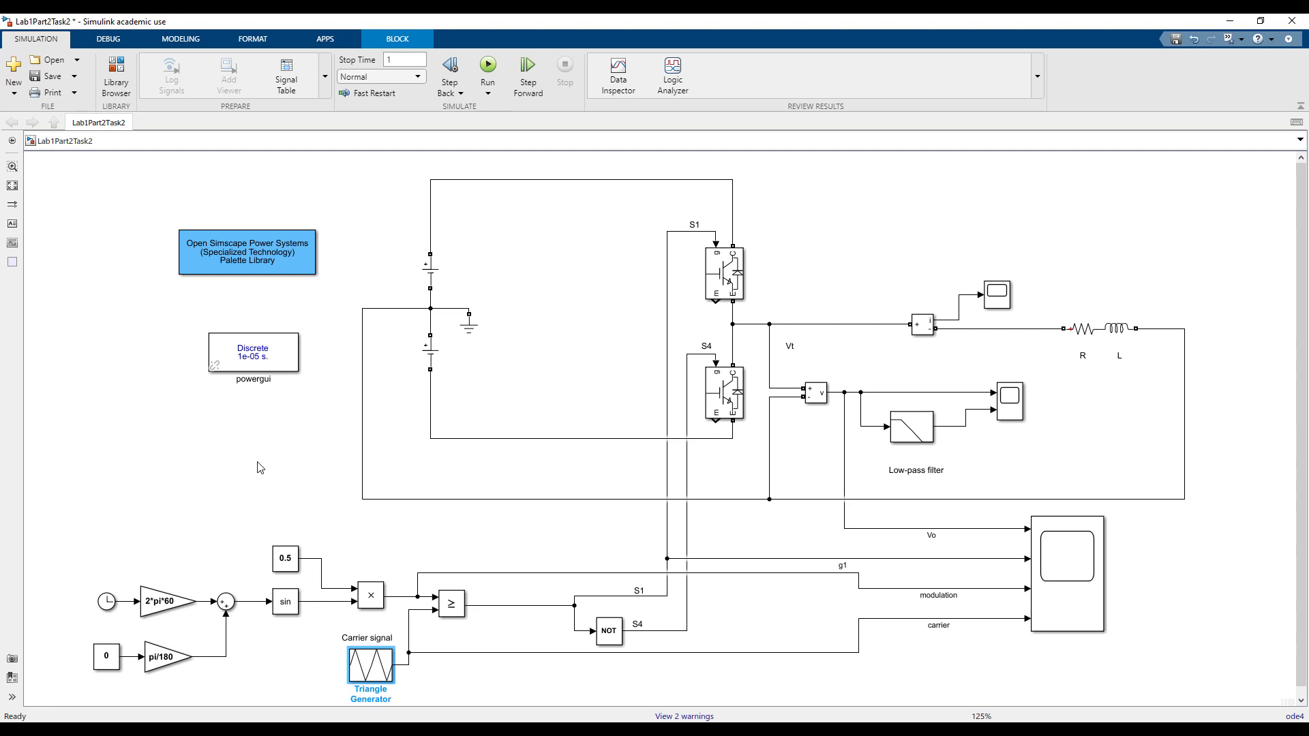